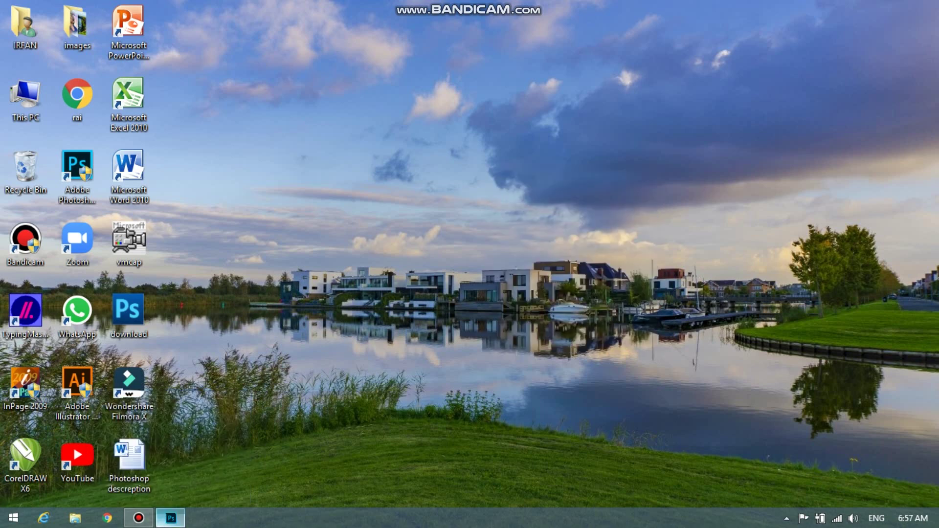
# - Switch to Photoshop, bring up the portrait photo IMG_20201025_133537_067.jpg and activate the Clone Stamp tool
pyautogui.click(171, 518)
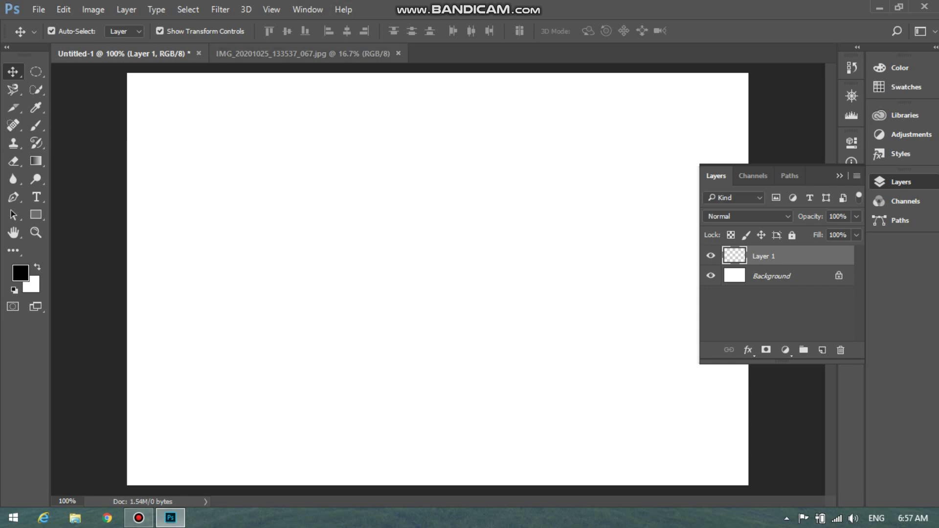
pyautogui.click(304, 54)
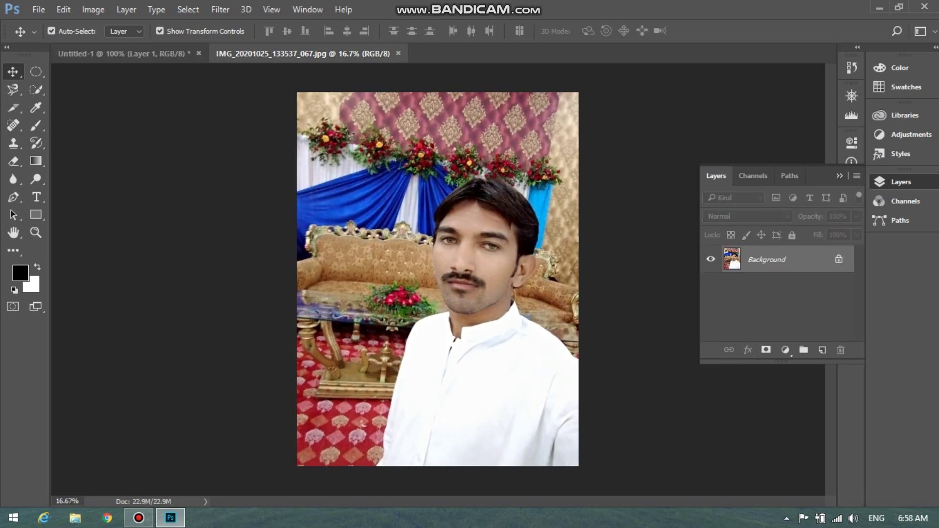
pyautogui.click(13, 143)
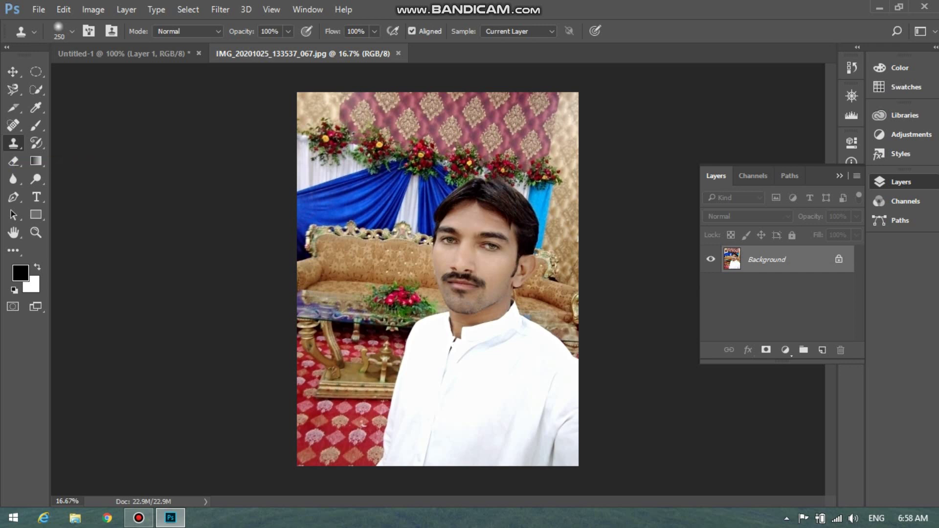
# - Try to use the Clone Stamp on the man's face without defining a source point
pyautogui.click(454, 255)
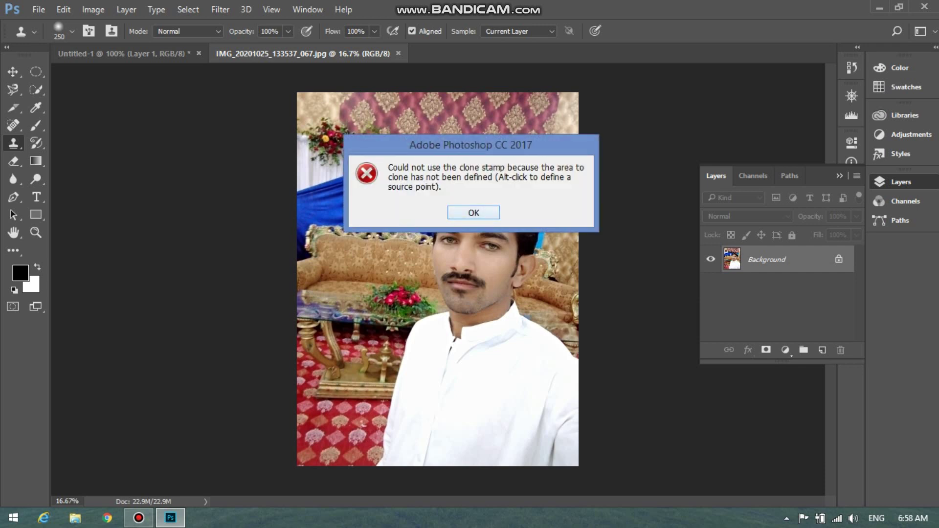
pyautogui.click(473, 212)
pyautogui.click(460, 254)
pyautogui.click(473, 212)
pyautogui.click(459, 255)
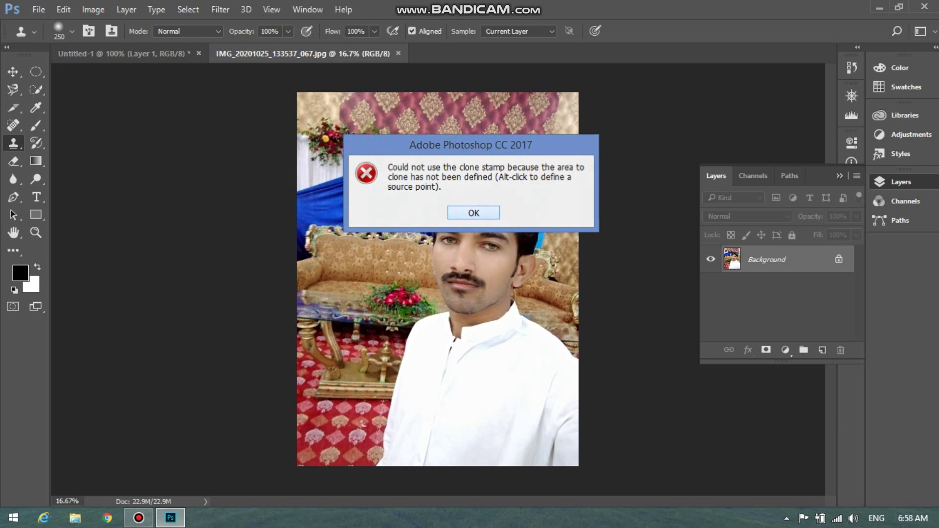
pyautogui.click(474, 213)
pyautogui.click(460, 254)
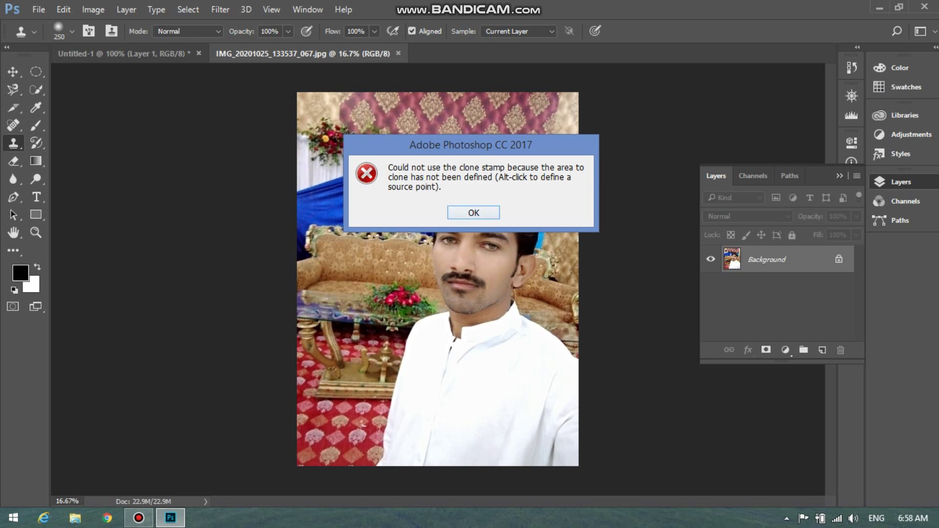
pyautogui.press('Return')
pyautogui.click(472, 213)
pyautogui.press('Return')
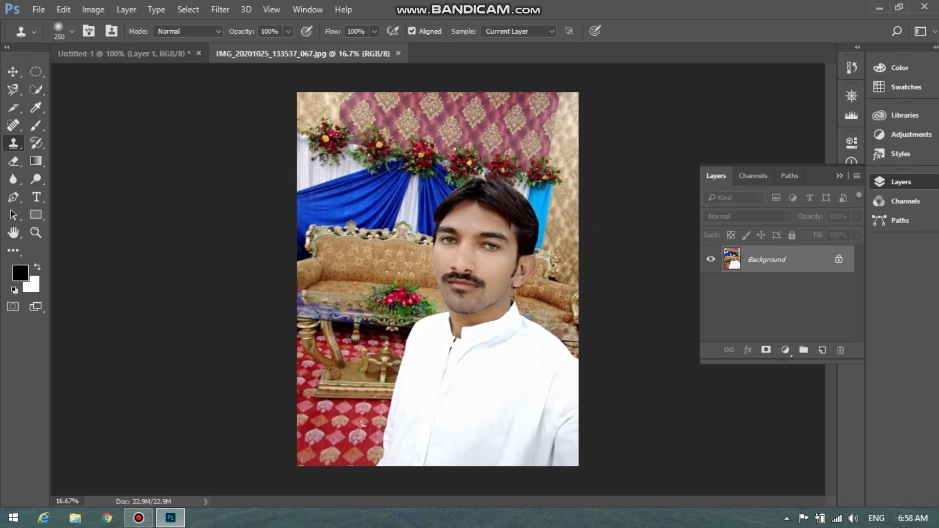
# - Try to use the Clone Stamp on the flowers of the backdrop without defining a source point
pyautogui.rightClick(395, 187)
pyautogui.press('Escape')
pyautogui.rightClick(353, 121)
pyautogui.click(354, 122)
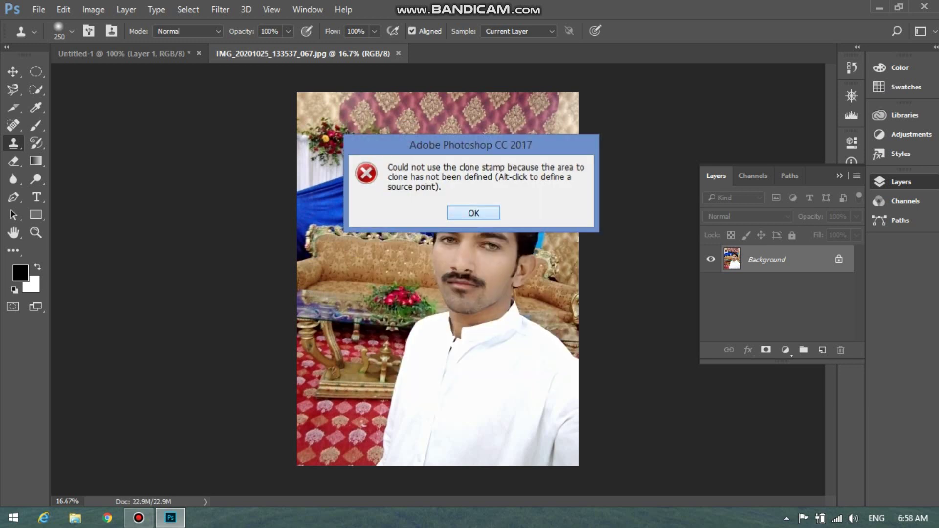
pyautogui.press('Return')
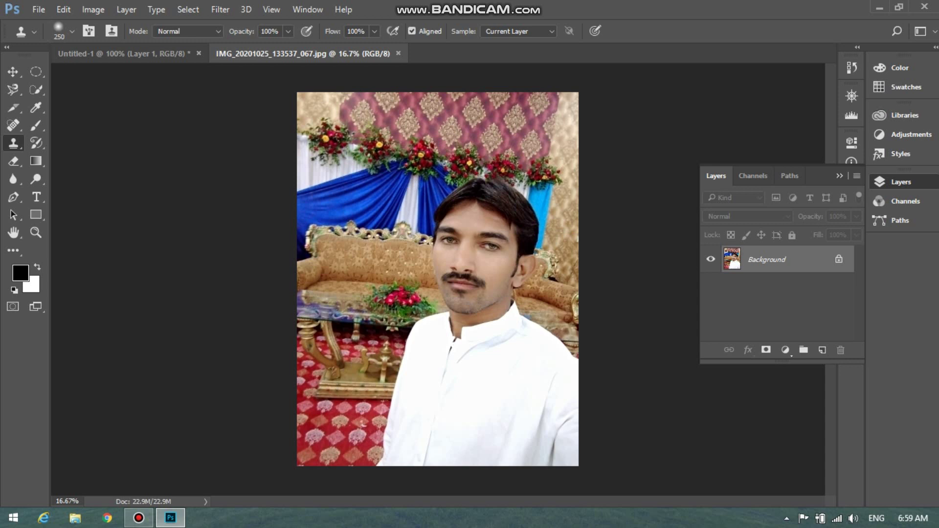
# - Define a clone source point on the man's face in the portrait and switch to the Untitled-1 document
pyautogui.press('alt')
pyautogui.click(460, 278)
pyautogui.hotkey('ctrl', 'z')
pyautogui.click(141, 54)
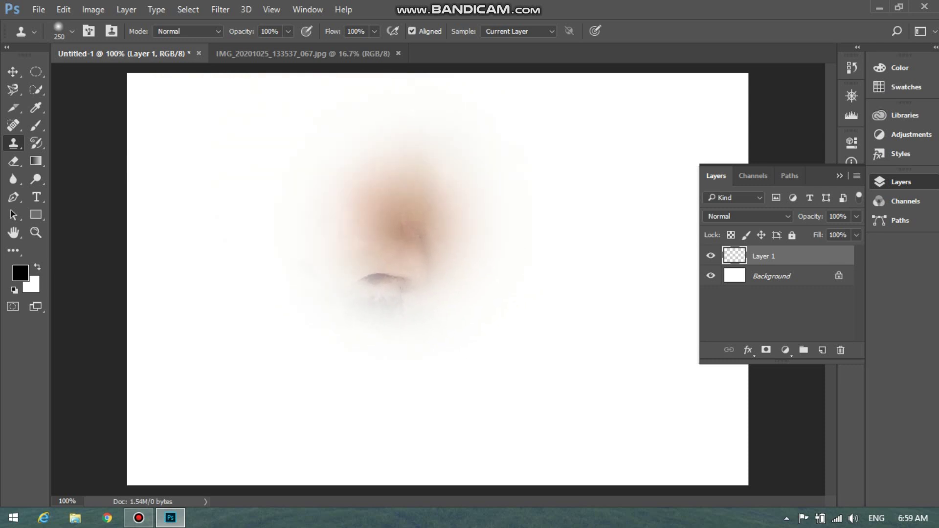
# - Set the clone brush size to 150 px and paint the sampled face across the whole canvas on Layer 1
pyautogui.press('[')
pyautogui.press('[')
pyautogui.press('[')
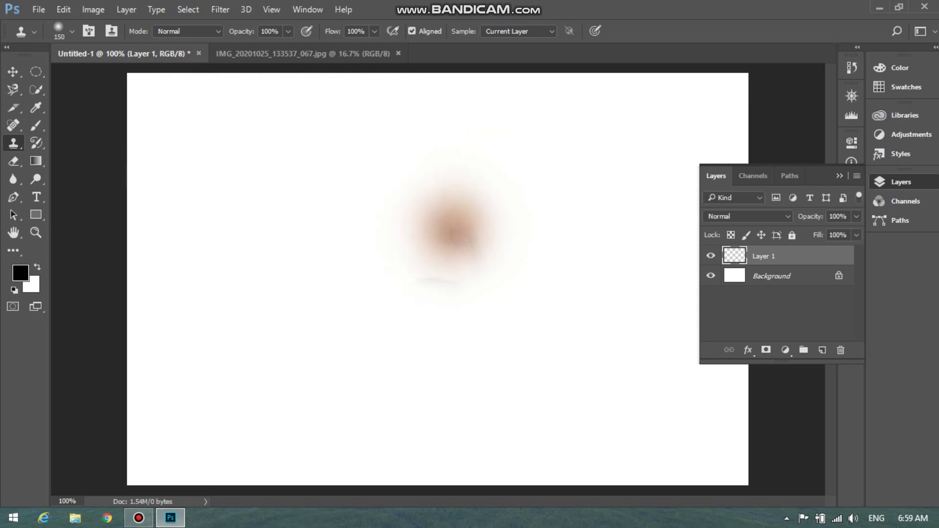
pyautogui.moveTo(436, 204)
pyautogui.mouseDown()
pyautogui.moveTo(416, 293)
pyautogui.moveTo(518, 318)
pyautogui.moveTo(563, 166)
pyautogui.mouseUp()
pyautogui.moveTo(582, 245)
pyautogui.mouseDown()
pyautogui.moveTo(489, 113)
pyautogui.moveTo(376, 117)
pyautogui.moveTo(337, 254)
pyautogui.moveTo(264, 205)
pyautogui.moveTo(440, 391)
pyautogui.moveTo(274, 431)
pyautogui.moveTo(636, 440)
pyautogui.moveTo(651, 220)
pyautogui.moveTo(587, 137)
pyautogui.moveTo(694, 137)
pyautogui.moveTo(724, 123)
pyautogui.moveTo(709, 464)
pyautogui.moveTo(440, 318)
pyautogui.moveTo(221, 465)
pyautogui.moveTo(171, 318)
pyautogui.moveTo(186, 220)
pyautogui.moveTo(244, 113)
pyautogui.moveTo(196, 103)
pyautogui.moveTo(157, 303)
pyautogui.moveTo(186, 469)
pyautogui.moveTo(431, 475)
pyautogui.moveTo(733, 440)
pyautogui.moveTo(734, 98)
pyautogui.moveTo(274, 83)
pyautogui.moveTo(147, 103)
pyautogui.moveTo(142, 152)
pyautogui.mouseUp()
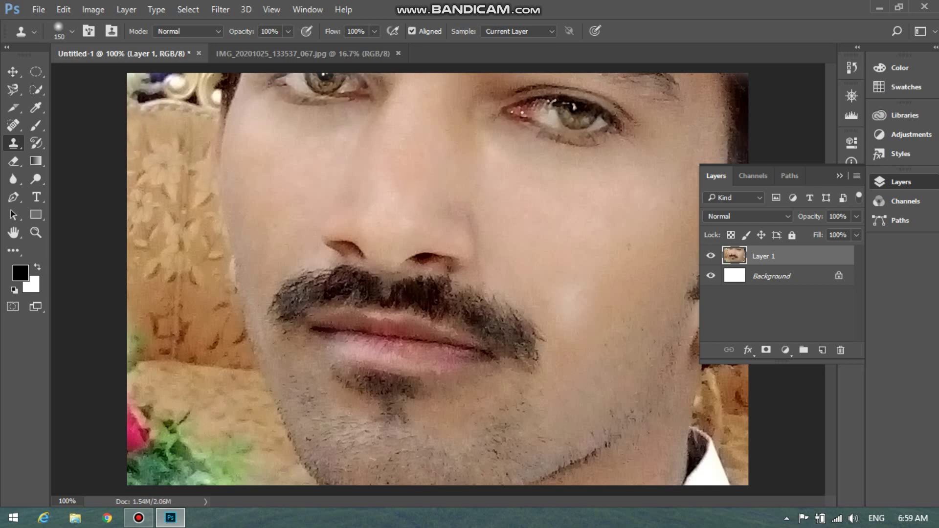
# - Delete Layer 1 with the cloned face from Untitled-1 and activate the Move tool
pyautogui.moveTo(792, 257); pyautogui.dragTo(840, 350)
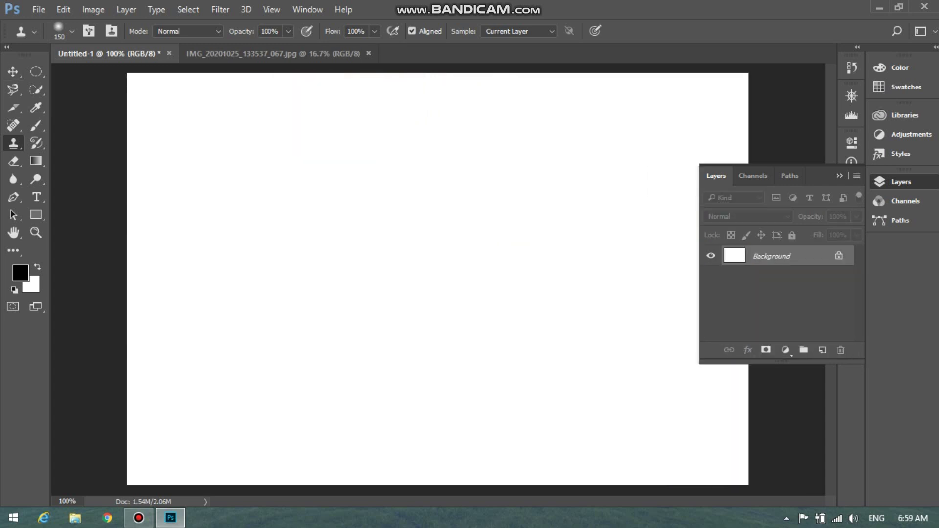
pyautogui.click(13, 72)
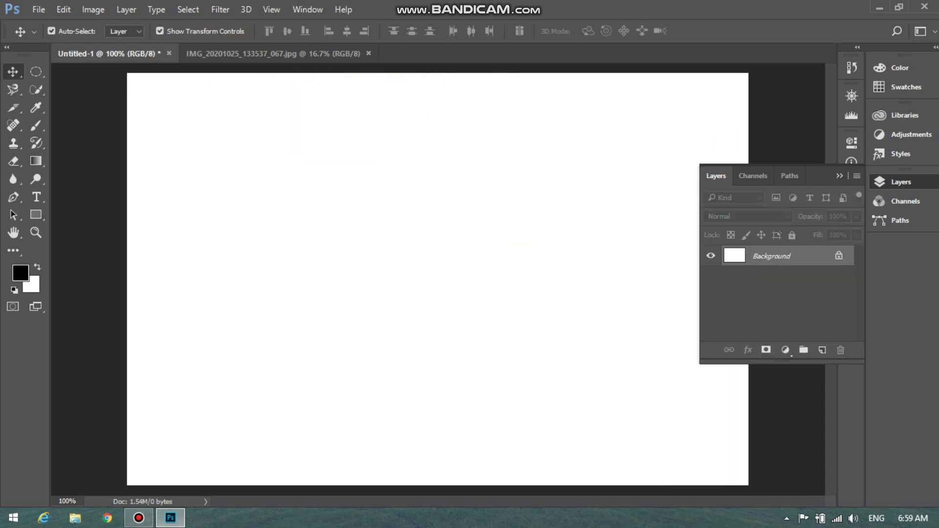
# - Open the cliff photo dan-gold-UVCr2rhbkBk-unsplash from Local Disk (E:)
pyautogui.hotkey('ctrl', 'o')
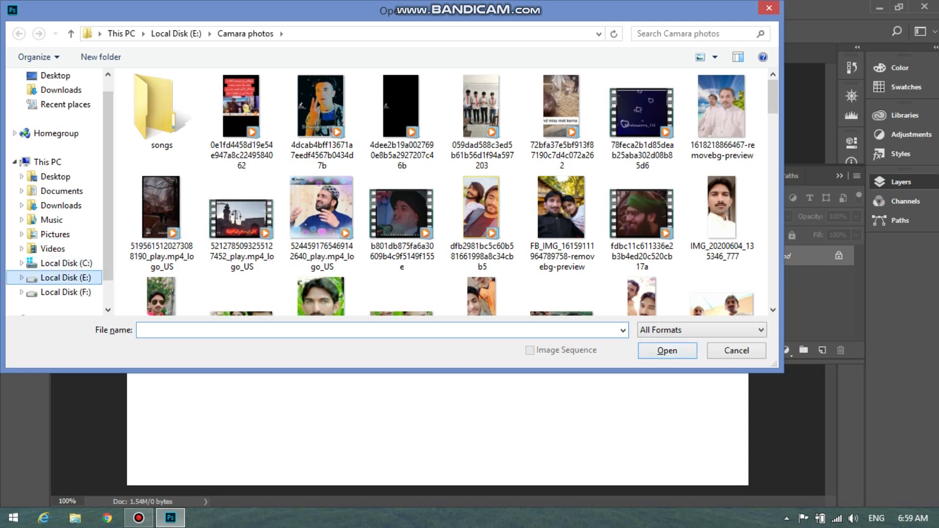
pyautogui.click(65, 278)
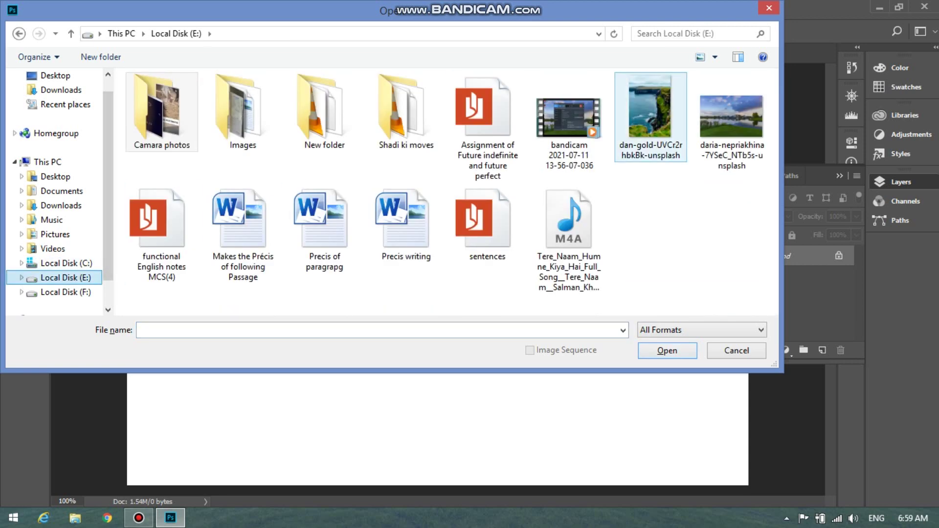
pyautogui.doubleClick(651, 117)
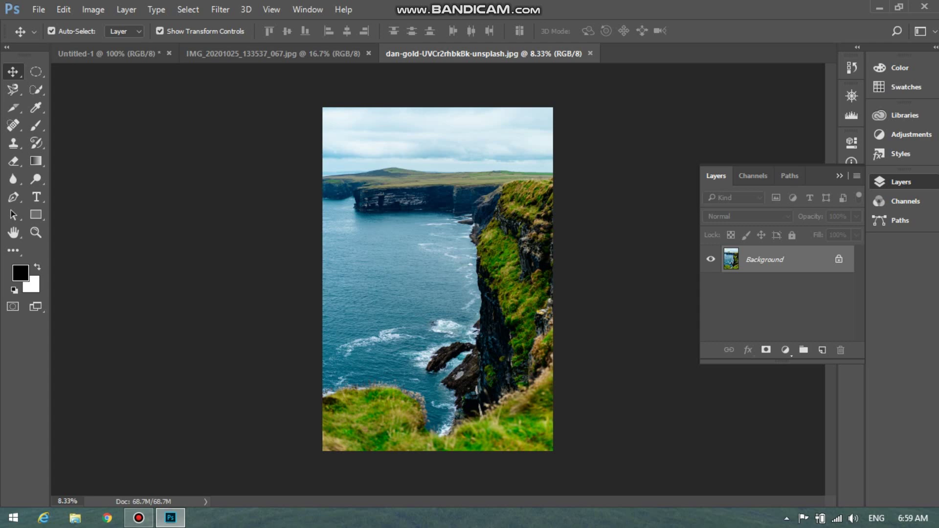
# - Sample the open sea in the cliff photo as the Clone Stamp source
pyautogui.press('ctrl')
pyautogui.hotkey('ctrl', '+')
pyautogui.hotkey('ctrl', '+')
pyautogui.hotkey('ctrl', '+')
pyautogui.hotkey('ctrl', '+')
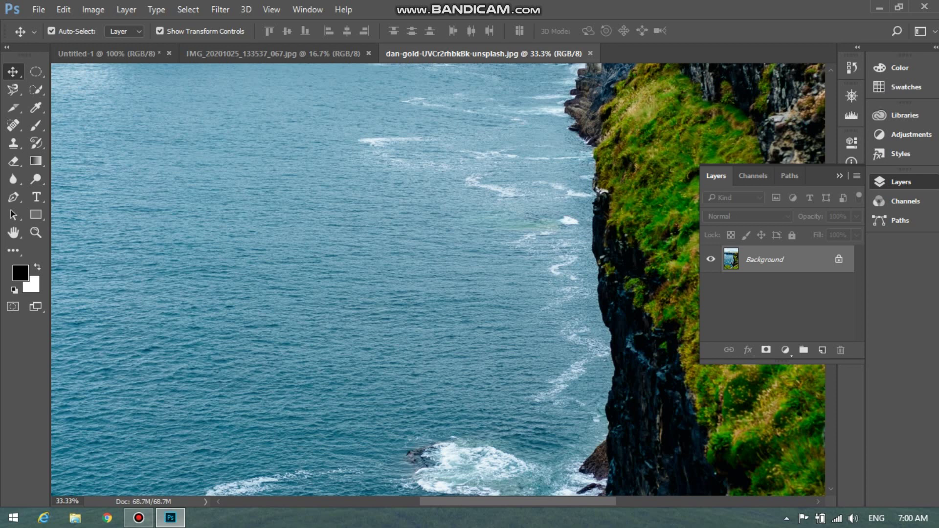
pyautogui.click(13, 143)
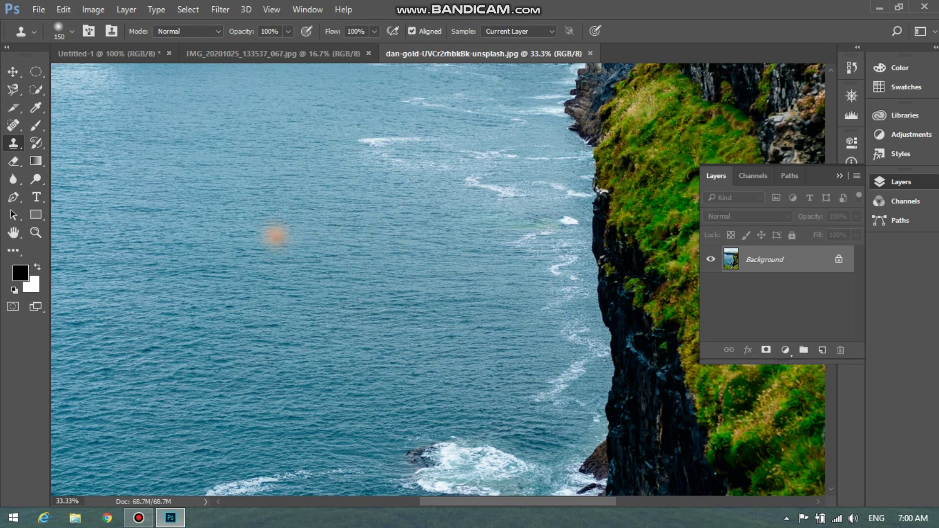
pyautogui.press('alt')
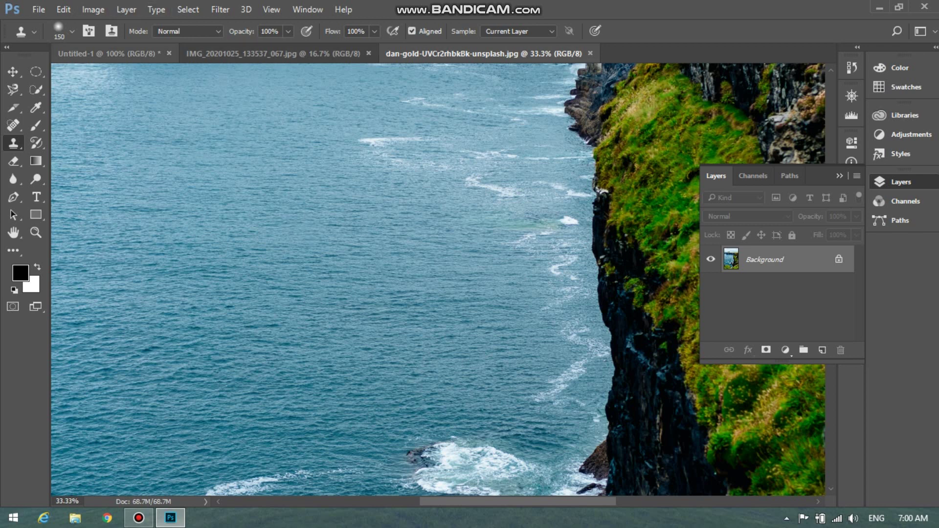
# - Make and undo a trial stroke of cloned water in Untitled-1, and set the brush size to 100 px
pyautogui.click(102, 53)
pyautogui.moveTo(177, 90); pyautogui.dragTo(293, 155)
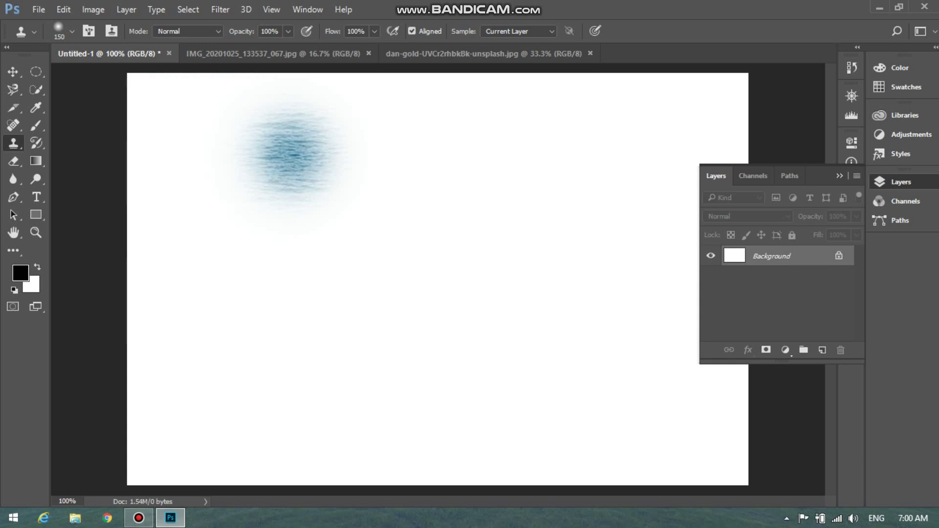
pyautogui.press('[')
pyautogui.press('[')
pyautogui.hotkey('ctrl', 'z')
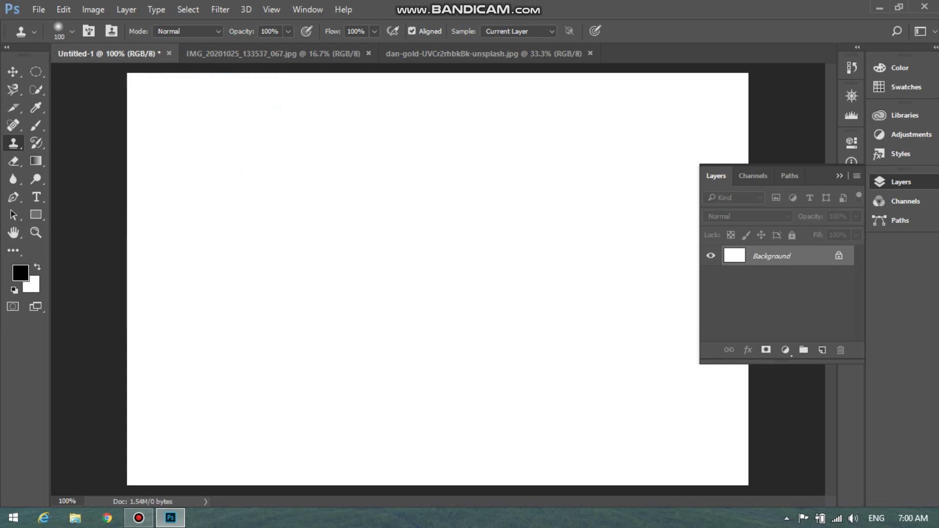
# - Paint the cloned cliff photo over the whole Untitled-1 background, including its corners and edges
pyautogui.moveTo(289, 141)
pyautogui.mouseDown()
pyautogui.moveTo(371, 193)
pyautogui.moveTo(303, 227)
pyautogui.moveTo(281, 252)
pyautogui.moveTo(362, 298)
pyautogui.moveTo(411, 245)
pyautogui.moveTo(391, 123)
pyautogui.moveTo(235, 89)
pyautogui.mouseUp()
pyautogui.moveTo(401, 127)
pyautogui.mouseDown()
pyautogui.moveTo(465, 156)
pyautogui.moveTo(489, 98)
pyautogui.moveTo(568, 117)
pyautogui.moveTo(240, 112)
pyautogui.moveTo(200, 147)
pyautogui.moveTo(152, 161)
pyautogui.moveTo(185, 235)
pyautogui.mouseUp()
pyautogui.moveTo(229, 296)
pyautogui.mouseDown()
pyautogui.moveTo(248, 295)
pyautogui.moveTo(168, 311)
pyautogui.moveTo(180, 346)
pyautogui.moveTo(177, 387)
pyautogui.moveTo(191, 403)
pyautogui.moveTo(316, 351)
pyautogui.moveTo(339, 355)
pyautogui.moveTo(343, 419)
pyautogui.moveTo(291, 323)
pyautogui.moveTo(216, 362)
pyautogui.moveTo(283, 439)
pyautogui.moveTo(184, 470)
pyautogui.moveTo(327, 467)
pyautogui.moveTo(407, 443)
pyautogui.moveTo(503, 183)
pyautogui.moveTo(522, 200)
pyautogui.moveTo(515, 231)
pyautogui.moveTo(547, 112)
pyautogui.moveTo(559, 104)
pyautogui.moveTo(571, 119)
pyautogui.moveTo(579, 95)
pyautogui.moveTo(602, 243)
pyautogui.moveTo(504, 431)
pyautogui.moveTo(575, 423)
pyautogui.moveTo(650, 442)
pyautogui.moveTo(639, 303)
pyautogui.moveTo(599, 128)
pyautogui.moveTo(607, 103)
pyautogui.moveTo(710, 160)
pyautogui.moveTo(703, 103)
pyautogui.moveTo(647, 183)
pyautogui.moveTo(646, 231)
pyautogui.moveTo(655, 80)
pyautogui.moveTo(719, 379)
pyautogui.moveTo(706, 431)
pyautogui.moveTo(674, 351)
pyautogui.moveTo(702, 475)
pyautogui.moveTo(675, 445)
pyautogui.mouseUp()
pyautogui.moveTo(675, 477)
pyautogui.mouseDown()
pyautogui.moveTo(469, 450)
pyautogui.moveTo(538, 482)
pyautogui.mouseUp()
pyautogui.moveTo(210, 481)
pyautogui.mouseDown()
pyautogui.moveTo(195, 482)
pyautogui.moveTo(670, 482)
pyautogui.moveTo(639, 244)
pyautogui.mouseUp()
pyautogui.moveTo(131, 423); pyautogui.dragTo(179, 483)
pyautogui.moveTo(178, 75)
pyautogui.mouseDown()
pyautogui.moveTo(133, 75)
pyautogui.moveTo(129, 132)
pyautogui.mouseUp()
pyautogui.moveTo(421, 74); pyautogui.dragTo(629, 76)
pyautogui.moveTo(660, 299)
pyautogui.mouseDown()
pyautogui.moveTo(404, 364)
pyautogui.moveTo(457, 425)
pyautogui.moveTo(667, 391)
pyautogui.mouseUp()
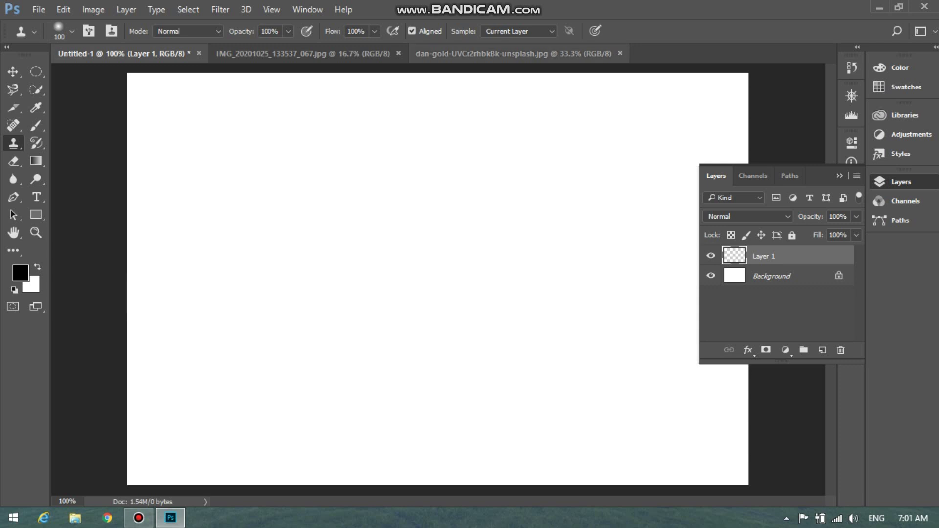
# - Return to the cliff photo and add a new empty layer above its background
pyautogui.click(514, 54)
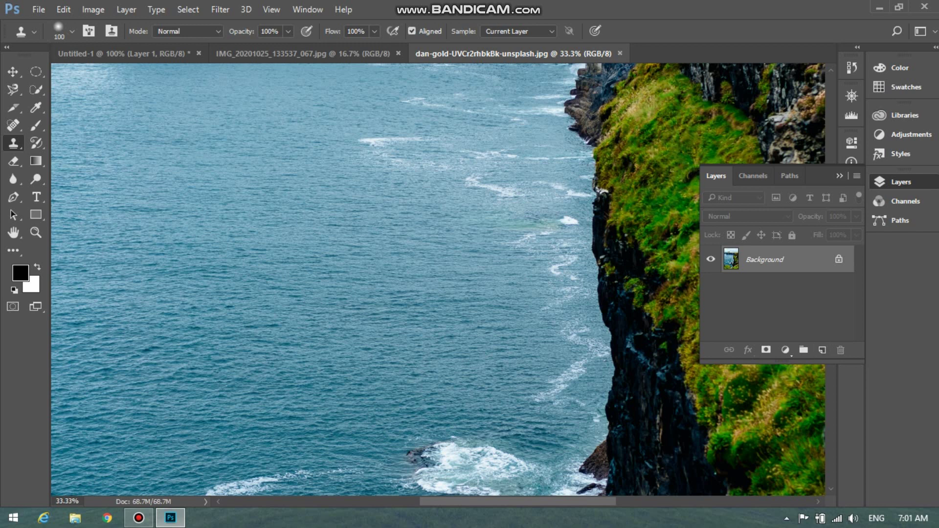
pyautogui.click(822, 350)
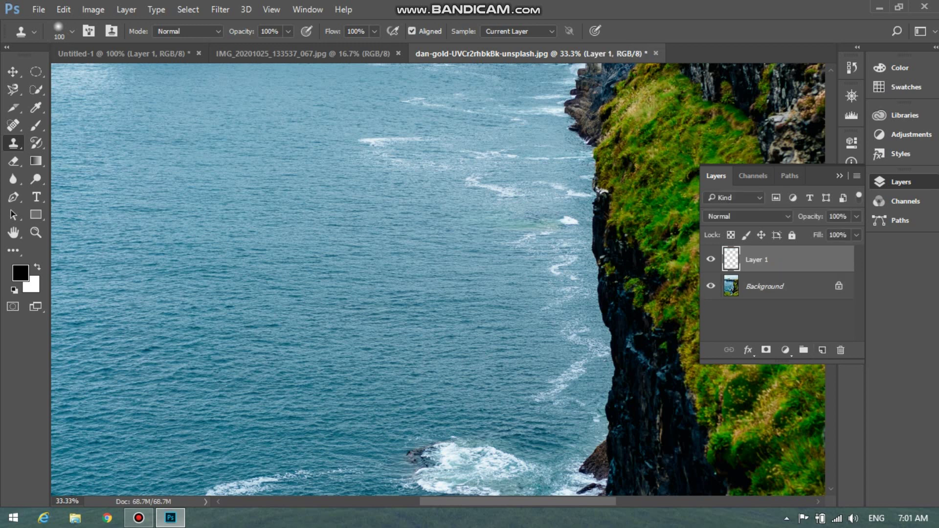
pyautogui.click(901, 181)
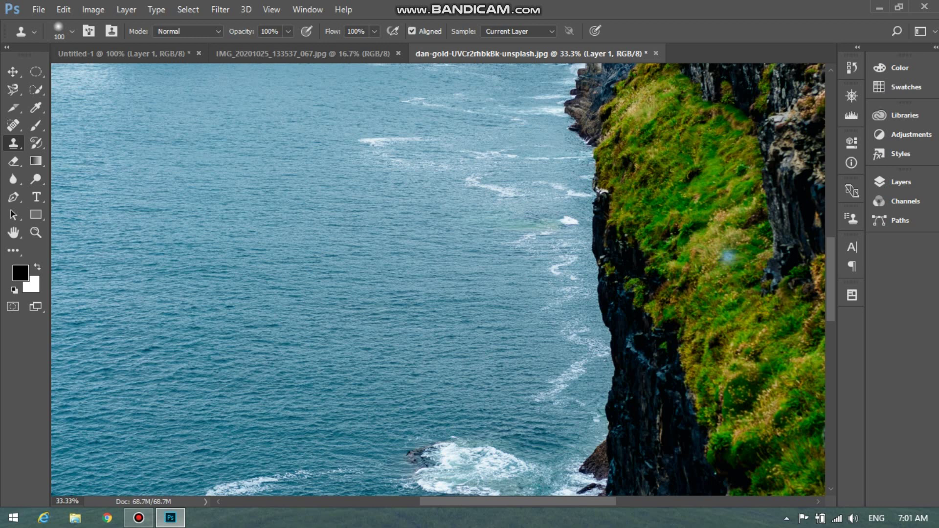
pyautogui.press('alt')
pyautogui.scroll(-1, 712, 216)
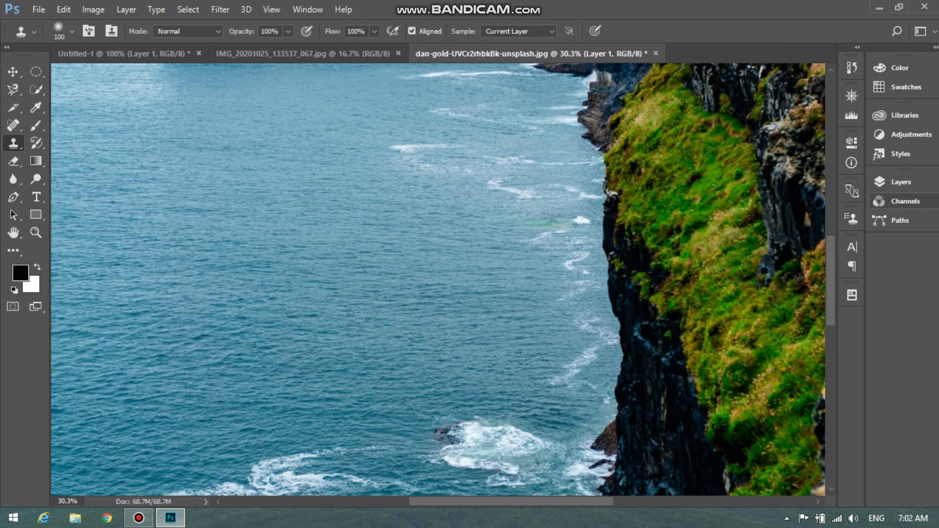
# - Delete the empty Layer 1 from the cliff photo so only the background is left
pyautogui.click(900, 201)
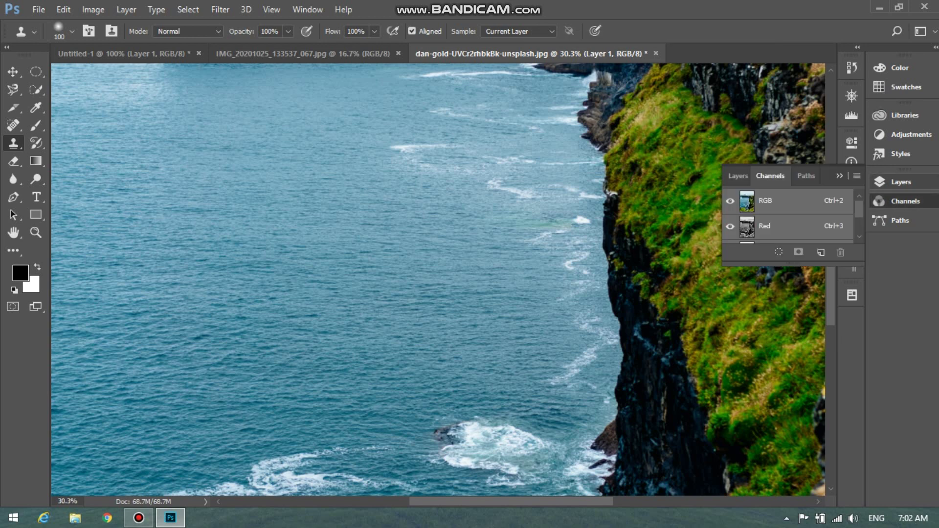
pyautogui.click(900, 181)
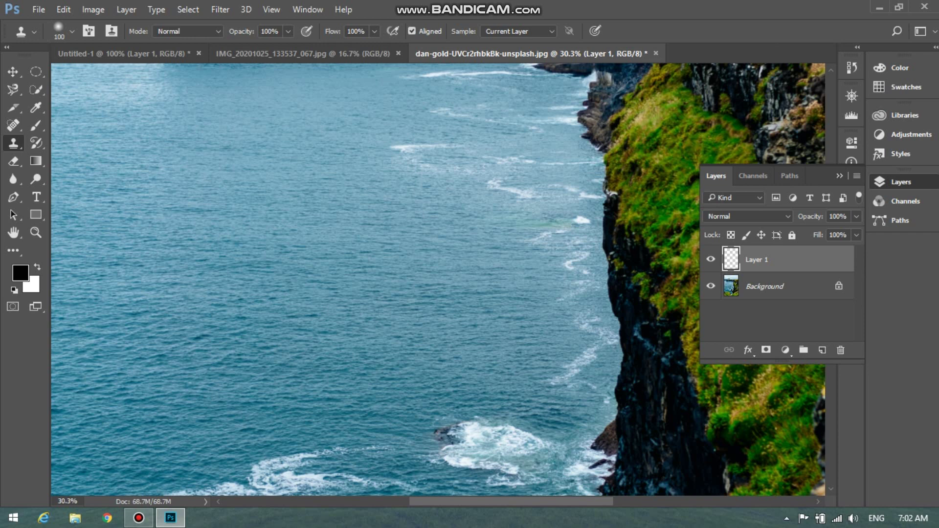
pyautogui.moveTo(788, 265); pyautogui.dragTo(840, 350)
pyautogui.moveTo(764, 346); pyautogui.dragTo(841, 349)
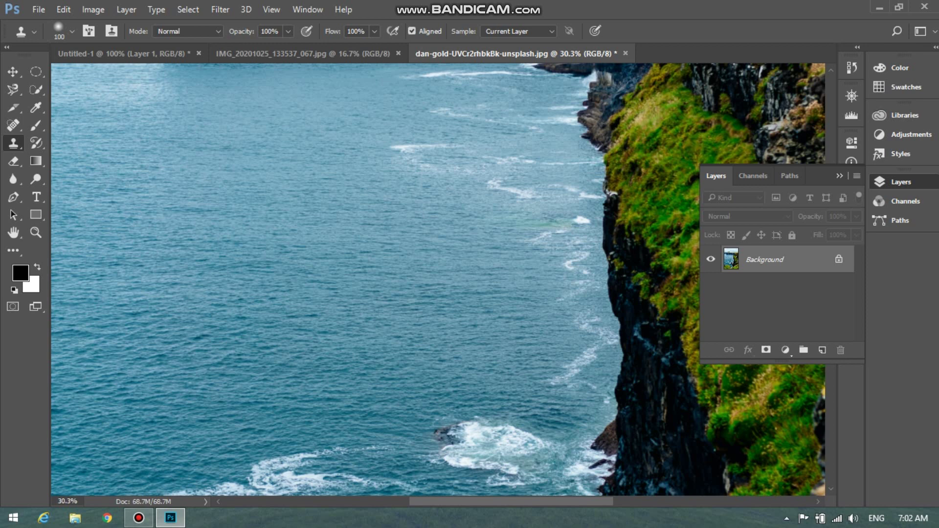
# - Sample the grassy cliff with the Clone Stamp and clone a first patch of it onto the open sea with a 300 px brush
pyautogui.rightClick(13, 143)
pyautogui.click(83, 144)
pyautogui.keyDown('alt'); pyautogui.click(663, 186); pyautogui.keyUp('alt')
pyautogui.moveTo(295, 237)
pyautogui.mouseDown()
pyautogui.moveTo(363, 267)
pyautogui.moveTo(300, 196)
pyautogui.moveTo(337, 265)
pyautogui.moveTo(308, 294)
pyautogui.moveTo(318, 296)
pyautogui.mouseUp()
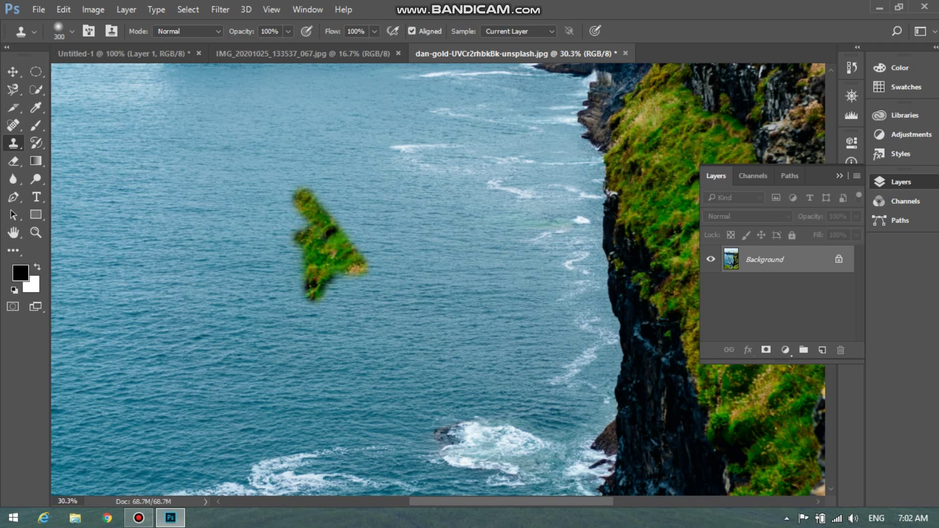
pyautogui.moveTo(337, 190)
pyautogui.mouseDown()
pyautogui.moveTo(387, 277)
pyautogui.moveTo(346, 158)
pyautogui.moveTo(411, 266)
pyautogui.moveTo(434, 274)
pyautogui.moveTo(329, 200)
pyautogui.mouseUp()
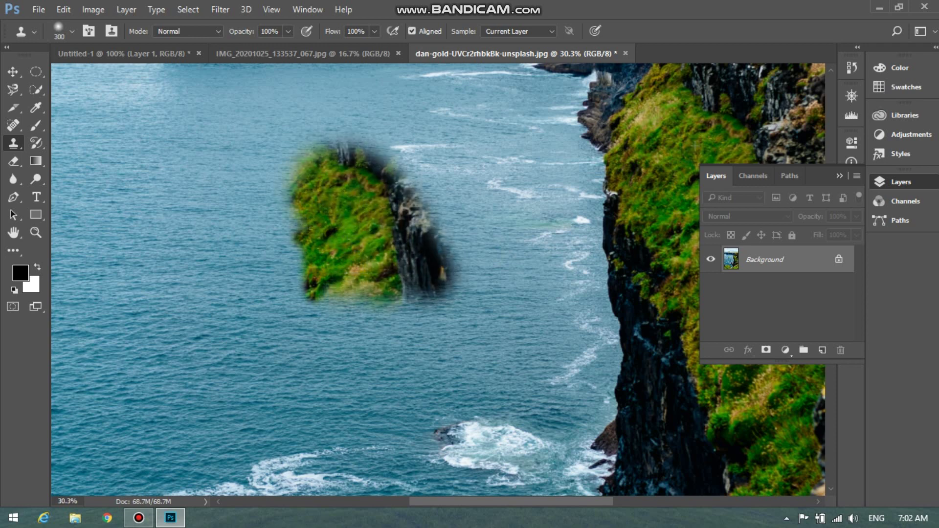
# - Extend the cloned patch into a full second cliff reaching across the sea from the rocky top to the base
pyautogui.moveTo(333, 255)
pyautogui.mouseDown()
pyautogui.moveTo(274, 255)
pyautogui.moveTo(245, 210)
pyautogui.moveTo(230, 294)
pyautogui.moveTo(406, 391)
pyautogui.moveTo(464, 342)
pyautogui.moveTo(465, 206)
pyautogui.moveTo(469, 235)
pyautogui.moveTo(489, 225)
pyautogui.moveTo(411, 162)
pyautogui.moveTo(343, 137)
pyautogui.moveTo(303, 147)
pyautogui.moveTo(259, 186)
pyautogui.moveTo(245, 147)
pyautogui.moveTo(230, 181)
pyautogui.moveTo(277, 142)
pyautogui.moveTo(349, 149)
pyautogui.mouseUp()
pyautogui.moveTo(489, 323)
pyautogui.mouseDown()
pyautogui.moveTo(494, 362)
pyautogui.moveTo(499, 284)
pyautogui.moveTo(494, 411)
pyautogui.moveTo(387, 410)
pyautogui.moveTo(489, 465)
pyautogui.moveTo(508, 426)
pyautogui.moveTo(445, 464)
pyautogui.mouseUp()
pyautogui.moveTo(357, 365)
pyautogui.mouseDown()
pyautogui.moveTo(235, 164)
pyautogui.moveTo(225, 220)
pyautogui.moveTo(313, 352)
pyautogui.moveTo(367, 403)
pyautogui.mouseUp()
pyautogui.moveTo(313, 392)
pyautogui.mouseDown()
pyautogui.moveTo(391, 460)
pyautogui.moveTo(313, 431)
pyautogui.moveTo(294, 406)
pyautogui.moveTo(272, 411)
pyautogui.moveTo(269, 450)
pyautogui.moveTo(313, 482)
pyautogui.moveTo(470, 489)
pyautogui.mouseUp()
pyautogui.moveTo(440, 166)
pyautogui.mouseDown()
pyautogui.moveTo(353, 122)
pyautogui.moveTo(215, 118)
pyautogui.moveTo(289, 113)
pyautogui.moveTo(350, 146)
pyautogui.moveTo(425, 154)
pyautogui.moveTo(404, 137)
pyautogui.moveTo(467, 225)
pyautogui.moveTo(435, 416)
pyautogui.moveTo(262, 331)
pyautogui.moveTo(274, 484)
pyautogui.mouseUp()
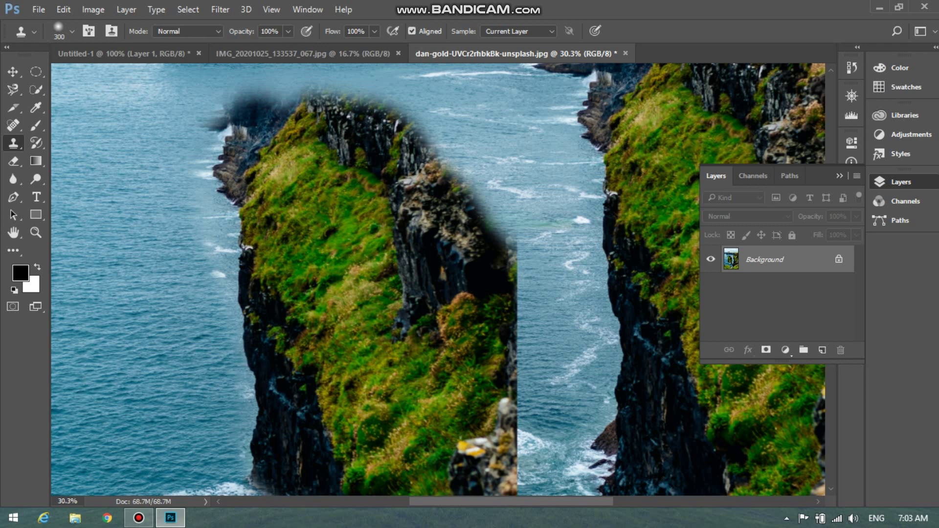
pyautogui.click(267, 488)
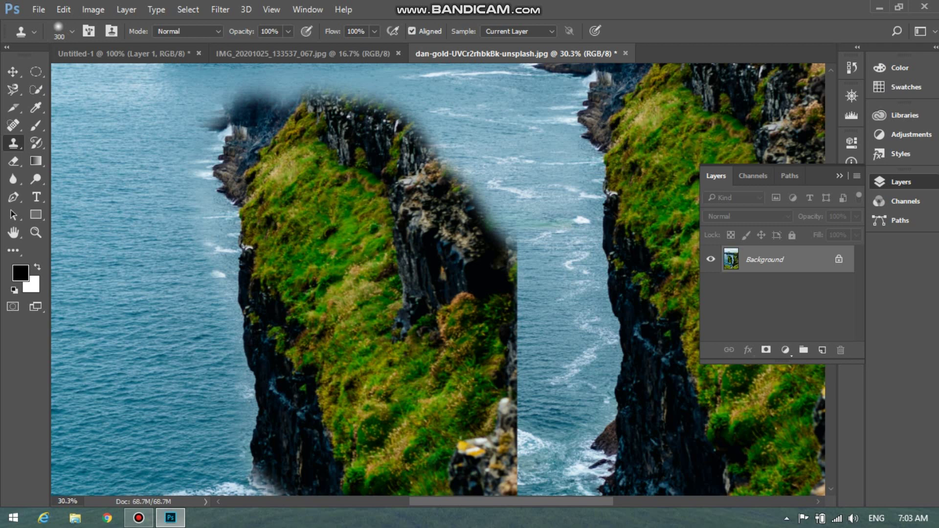
# - Undo the clone strokes of the second cliff on the sea
pyautogui.hotkey('ctrl', 'alt', 'z')
pyautogui.hotkey('ctrl', 'alt', 'z')
pyautogui.hotkey('ctrl', 'alt', 'z')
pyautogui.hotkey('ctrl', 'alt', 'z')
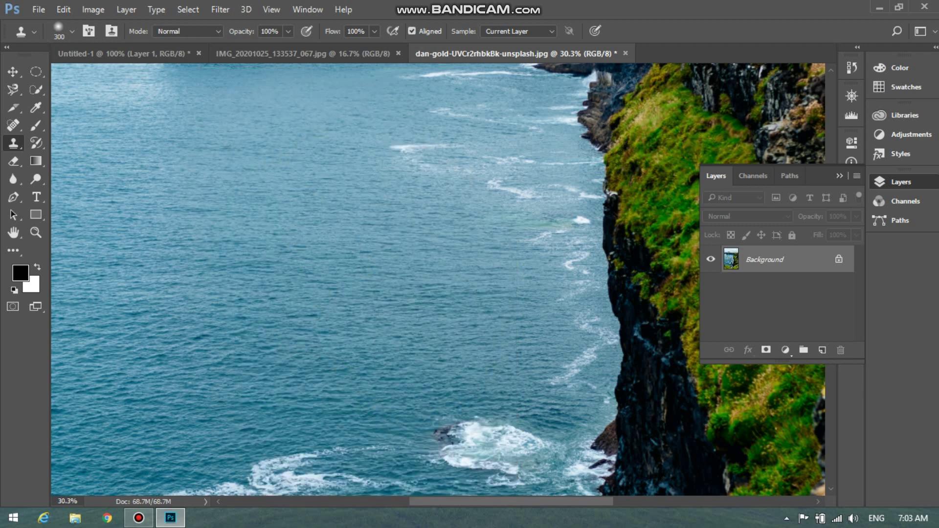
# - Sample the open sea with the Clone Stamp and clone it over the grassy cliff with the 300 px brush
pyautogui.click(437, 308)
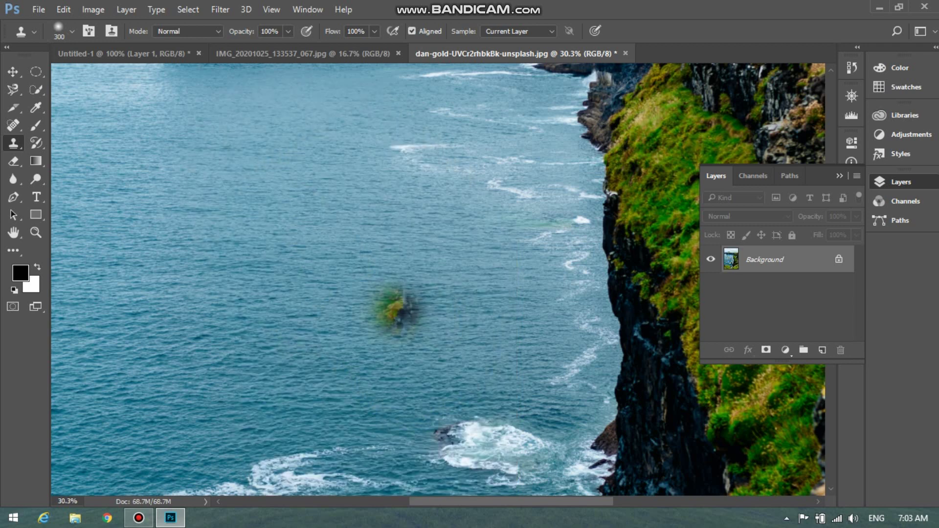
pyautogui.press('alt')
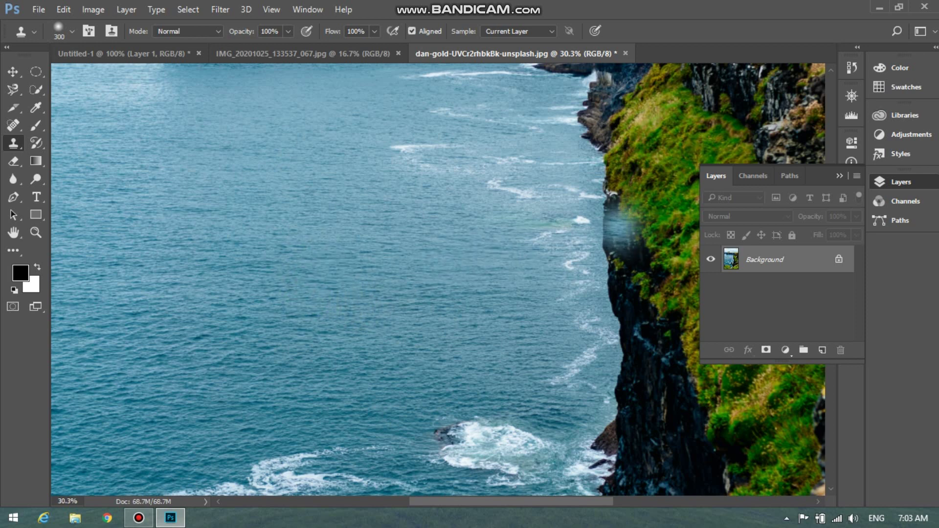
pyautogui.click(839, 176)
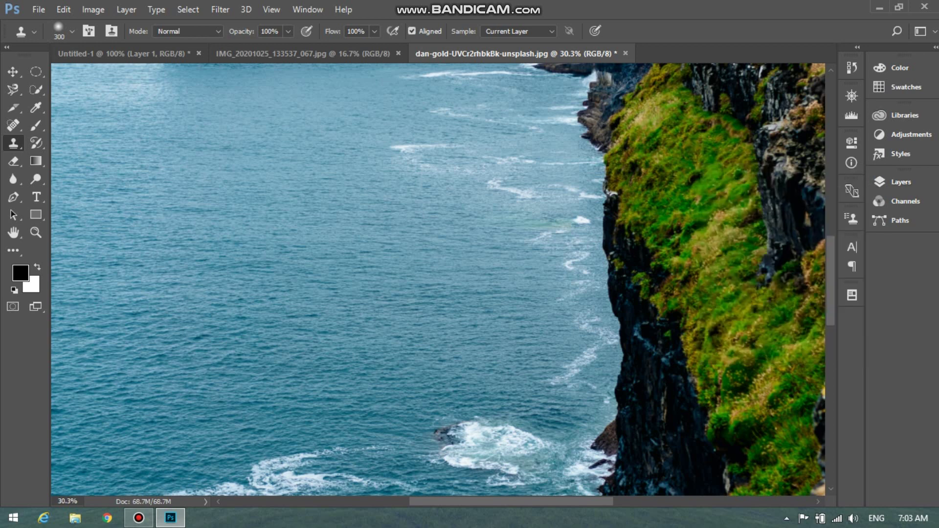
pyautogui.moveTo(651, 133)
pyautogui.mouseDown()
pyautogui.moveTo(672, 154)
pyautogui.moveTo(687, 249)
pyautogui.moveTo(649, 226)
pyautogui.moveTo(635, 246)
pyautogui.moveTo(649, 359)
pyautogui.moveTo(624, 336)
pyautogui.moveTo(654, 161)
pyautogui.moveTo(634, 145)
pyautogui.moveTo(674, 136)
pyautogui.moveTo(709, 176)
pyautogui.moveTo(714, 110)
pyautogui.moveTo(734, 396)
pyautogui.moveTo(709, 327)
pyautogui.moveTo(714, 396)
pyautogui.moveTo(659, 406)
pyautogui.moveTo(629, 451)
pyautogui.moveTo(664, 466)
pyautogui.moveTo(609, 466)
pyautogui.moveTo(600, 476)
pyautogui.moveTo(779, 441)
pyautogui.moveTo(800, 356)
pyautogui.moveTo(790, 321)
pyautogui.moveTo(804, 316)
pyautogui.moveTo(807, 342)
pyautogui.mouseUp()
pyautogui.moveTo(805, 472)
pyautogui.mouseDown()
pyautogui.moveTo(748, 435)
pyautogui.moveTo(705, 313)
pyautogui.moveTo(763, 181)
pyautogui.moveTo(788, 264)
pyautogui.moveTo(802, 220)
pyautogui.moveTo(797, 186)
pyautogui.moveTo(744, 103)
pyautogui.moveTo(704, 83)
pyautogui.mouseUp()
pyautogui.moveTo(675, 123)
pyautogui.mouseDown()
pyautogui.moveTo(611, 98)
pyautogui.moveTo(577, 177)
pyautogui.moveTo(812, 127)
pyautogui.moveTo(821, 225)
pyautogui.mouseUp()
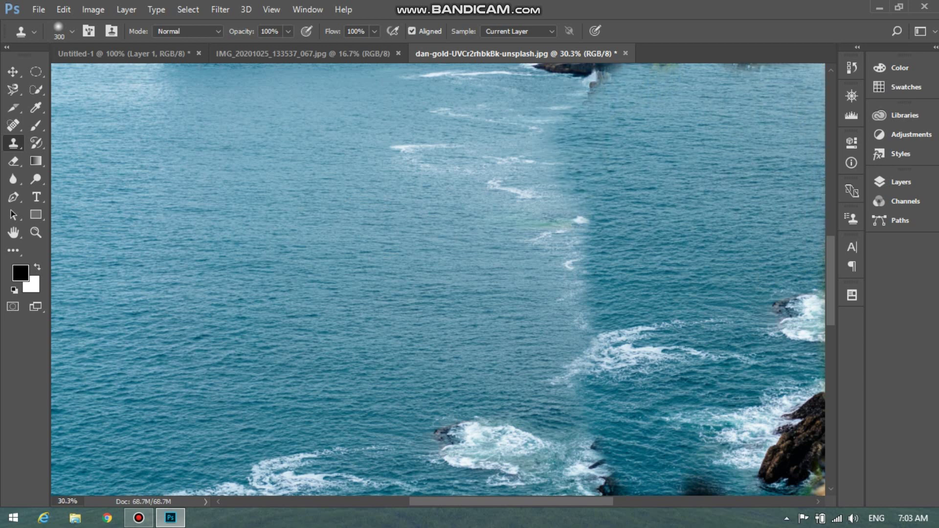
# - Extend the cloned sea over the remaining cliff edge, the foam along the shoreline and the small offshore rock
pyautogui.moveTo(809, 333); pyautogui.dragTo(827, 472)
pyautogui.moveTo(578, 288)
pyautogui.mouseDown()
pyautogui.moveTo(534, 186)
pyautogui.moveTo(597, 81)
pyautogui.moveTo(545, 71)
pyautogui.moveTo(741, 69)
pyautogui.mouseUp()
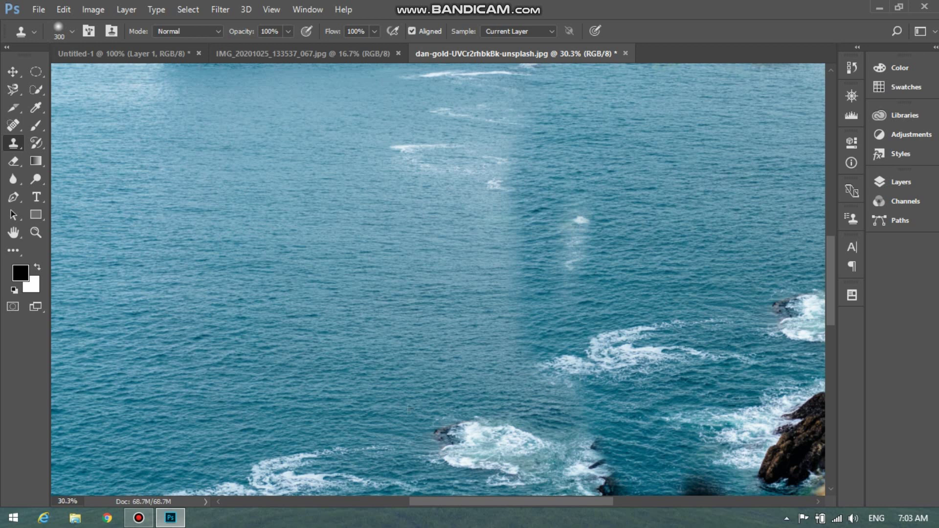
pyautogui.moveTo(572, 416)
pyautogui.mouseDown()
pyautogui.moveTo(504, 225)
pyautogui.moveTo(420, 225)
pyautogui.moveTo(528, 71)
pyautogui.moveTo(435, 76)
pyautogui.moveTo(399, 105)
pyautogui.moveTo(573, 255)
pyautogui.mouseUp()
pyautogui.moveTo(508, 425); pyautogui.dragTo(423, 420)
pyautogui.moveTo(448, 372)
pyautogui.mouseDown()
pyautogui.moveTo(406, 352)
pyautogui.moveTo(482, 459)
pyautogui.mouseUp()
pyautogui.moveTo(403, 338); pyautogui.dragTo(394, 249)
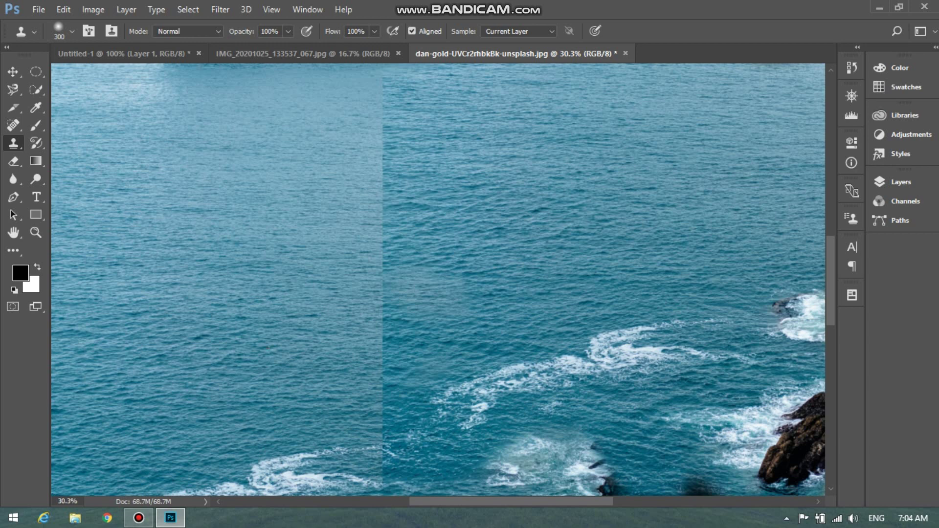
pyautogui.moveTo(544, 448); pyautogui.dragTo(578, 448)
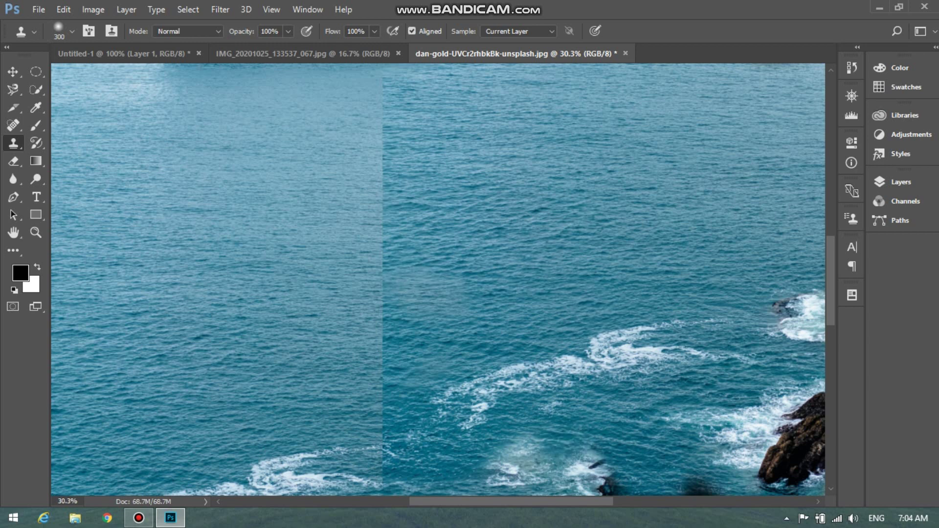
# - Undo the sea clone strokes that cover the cliff
pyautogui.hotkey('ctrl', 'alt', 'z')
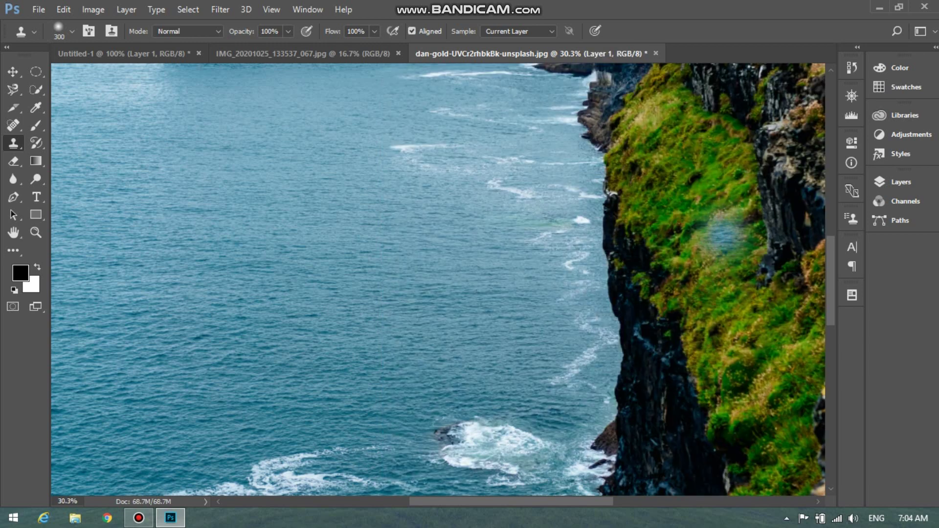
pyautogui.press('alt')
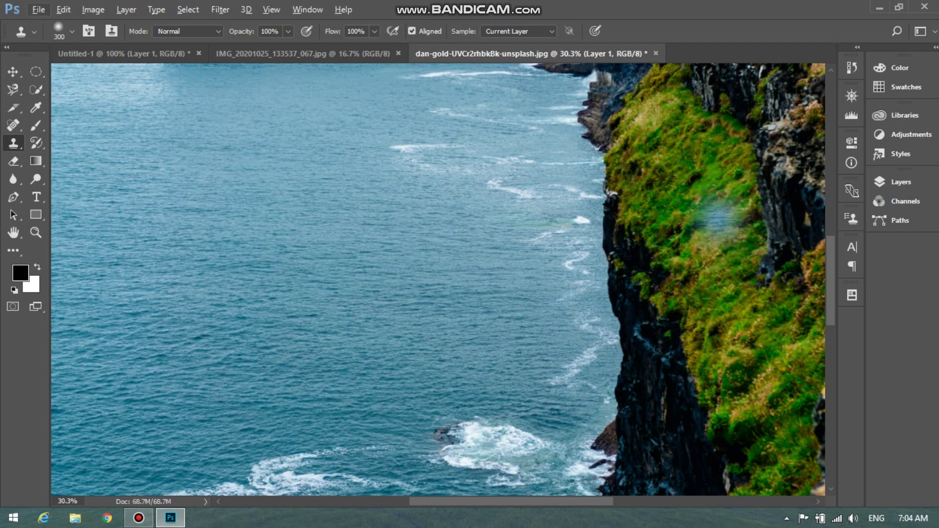
pyautogui.hotkey('ctrl', '+')
pyautogui.hotkey('ctrl', '+')
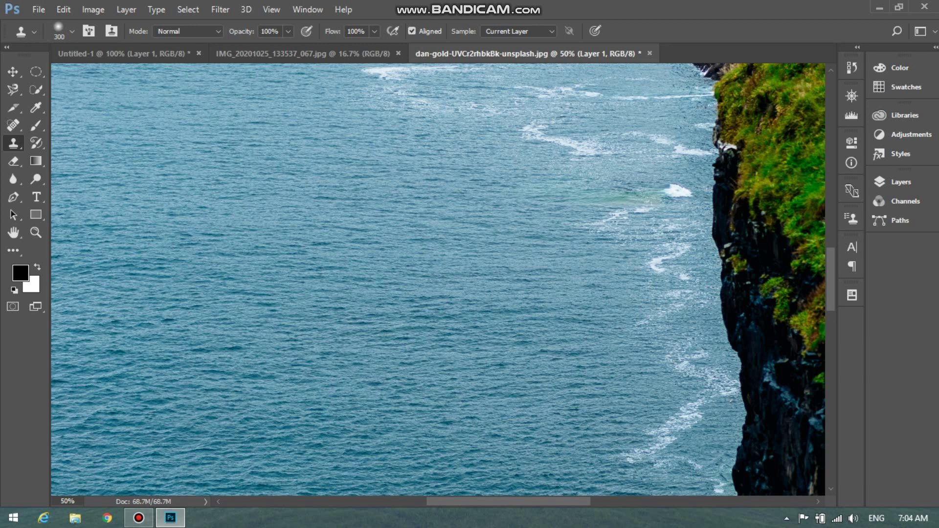
pyautogui.moveTo(804, 198)
pyautogui.mouseDown()
pyautogui.moveTo(676, 208)
pyautogui.moveTo(402, 263)
pyautogui.mouseUp()
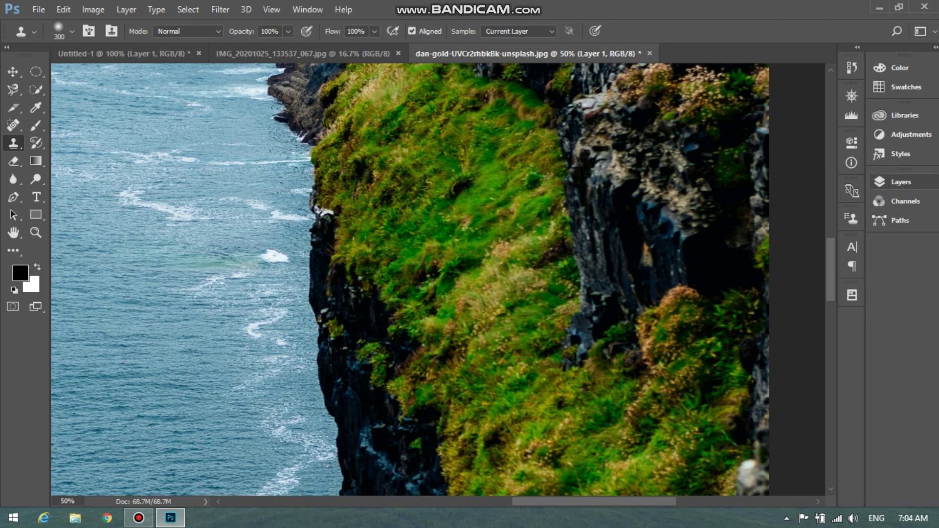
# - Delete the empty Layer 1 again so that only the background remains, and collapse the layer list
pyautogui.click(901, 182)
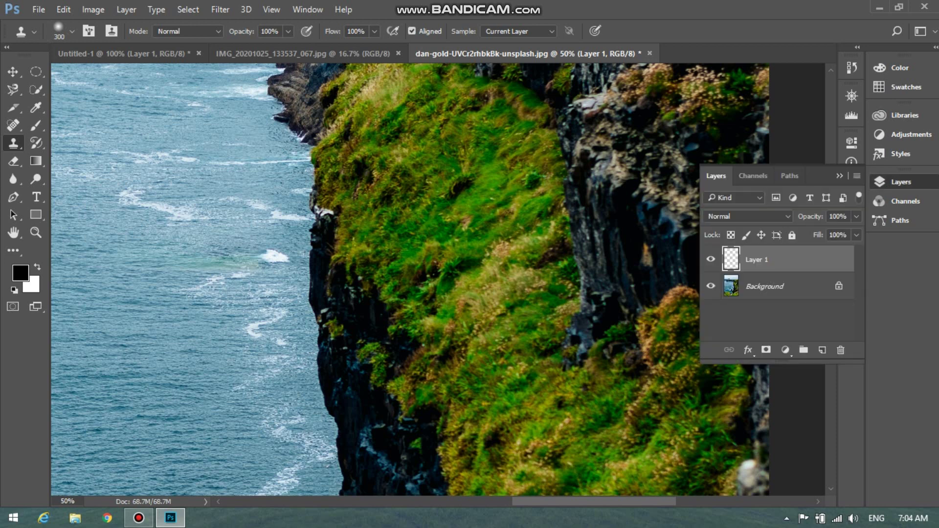
pyautogui.moveTo(753, 259)
pyautogui.mouseDown()
pyautogui.moveTo(756, 339)
pyautogui.moveTo(809, 363)
pyautogui.moveTo(840, 350)
pyautogui.mouseUp()
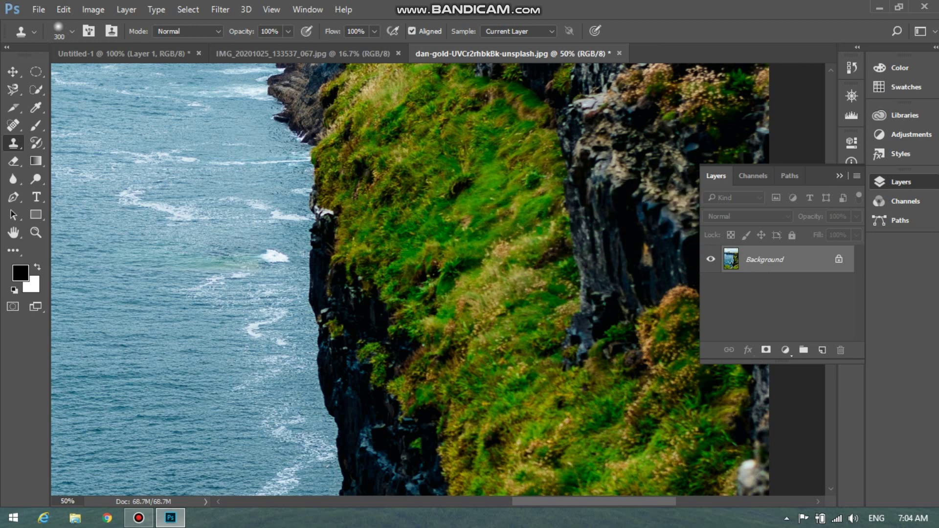
pyautogui.click(840, 175)
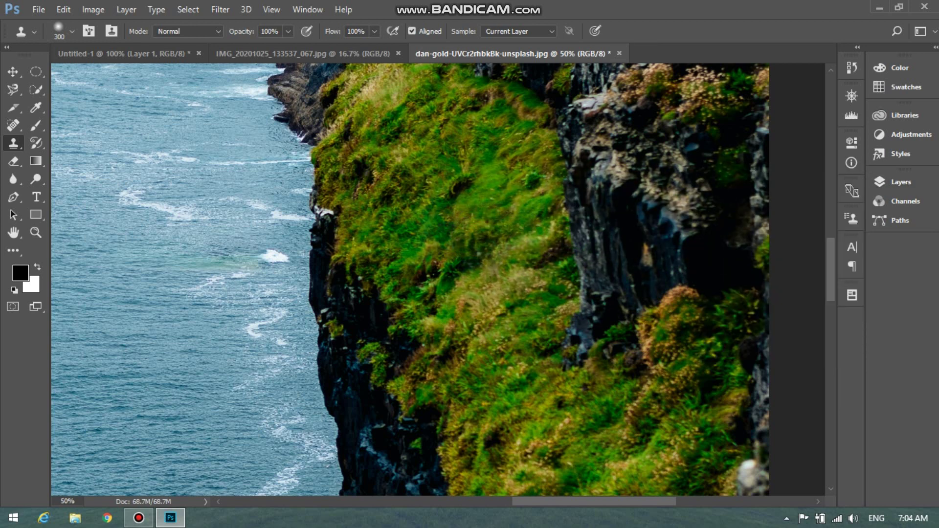
# - Sample the grassy slope with the Clone Stamp and clone it over the bare rock face and down the slope with the 300 px brush
pyautogui.click(481, 244)
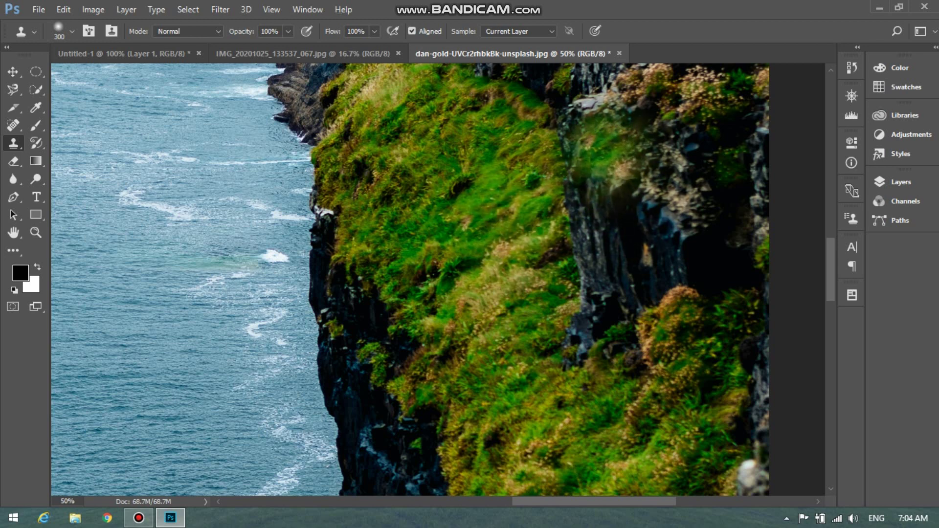
pyautogui.moveTo(606, 147)
pyautogui.mouseDown()
pyautogui.moveTo(626, 259)
pyautogui.moveTo(599, 294)
pyautogui.moveTo(682, 142)
pyautogui.moveTo(678, 117)
pyautogui.moveTo(704, 105)
pyautogui.moveTo(596, 406)
pyautogui.mouseUp()
pyautogui.moveTo(543, 269)
pyautogui.mouseDown()
pyautogui.moveTo(649, 426)
pyautogui.moveTo(528, 353)
pyautogui.moveTo(506, 303)
pyautogui.moveTo(506, 229)
pyautogui.mouseUp()
pyautogui.moveTo(491, 291); pyautogui.dragTo(502, 384)
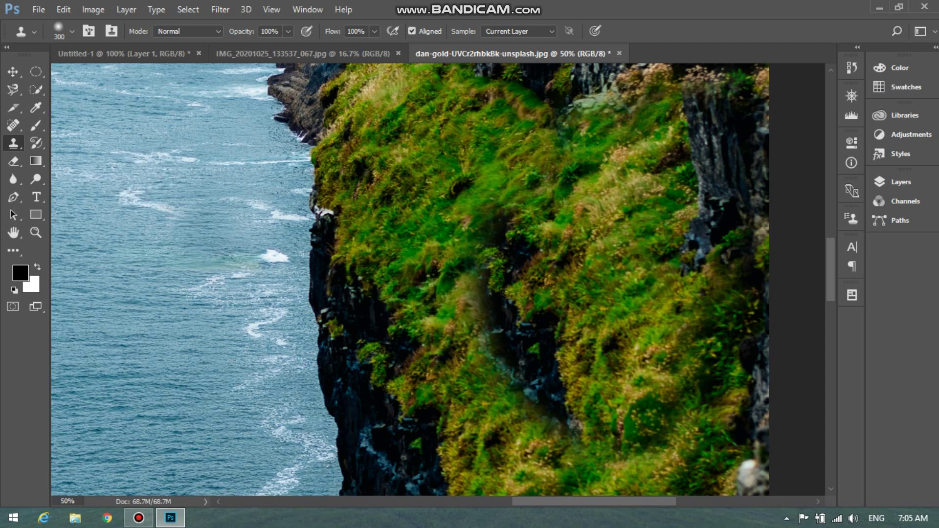
# - Try the Eraser at 150 px on a small spot of the cloned slope and undo the erasure
pyautogui.press('e')
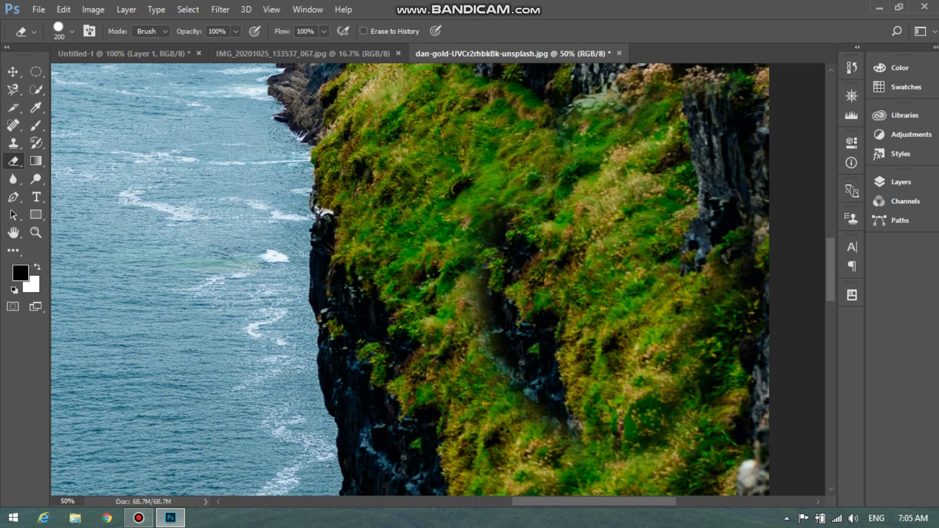
pyautogui.press('[')
pyautogui.press('[')
pyautogui.moveTo(505, 338); pyautogui.dragTo(500, 320)
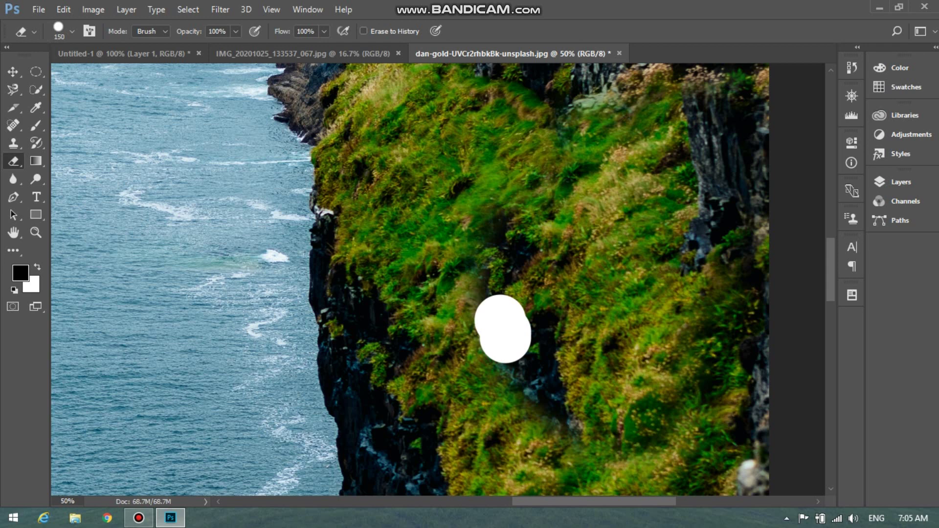
pyautogui.hotkey('ctrl', 'z')
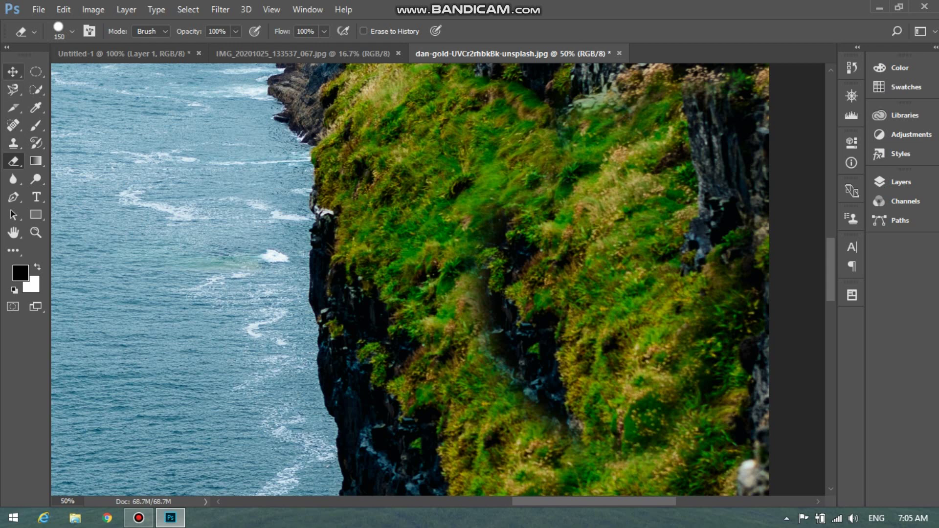
# - Quit Photoshop without saving the changes to dan-gold-UVCr2rhbkBk-unsplash.jpg and Untitled-1
pyautogui.press('v')
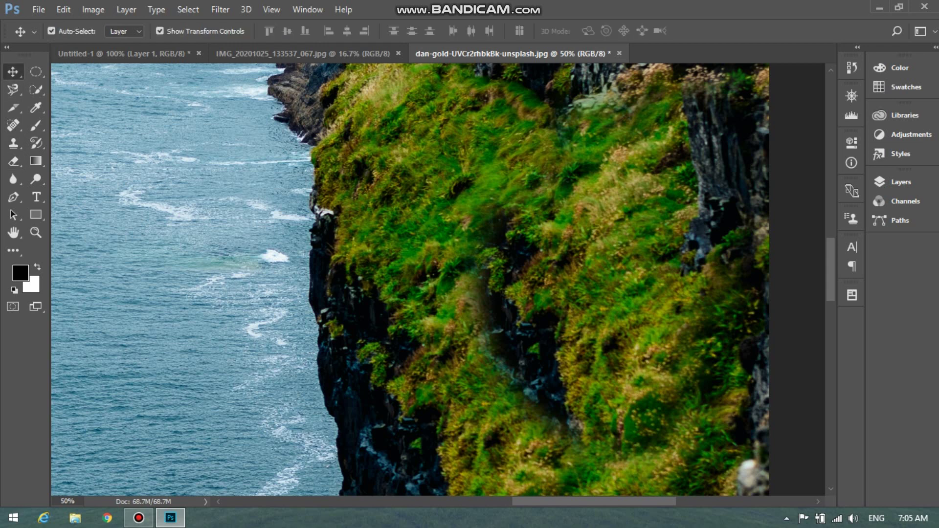
pyautogui.click(923, 6)
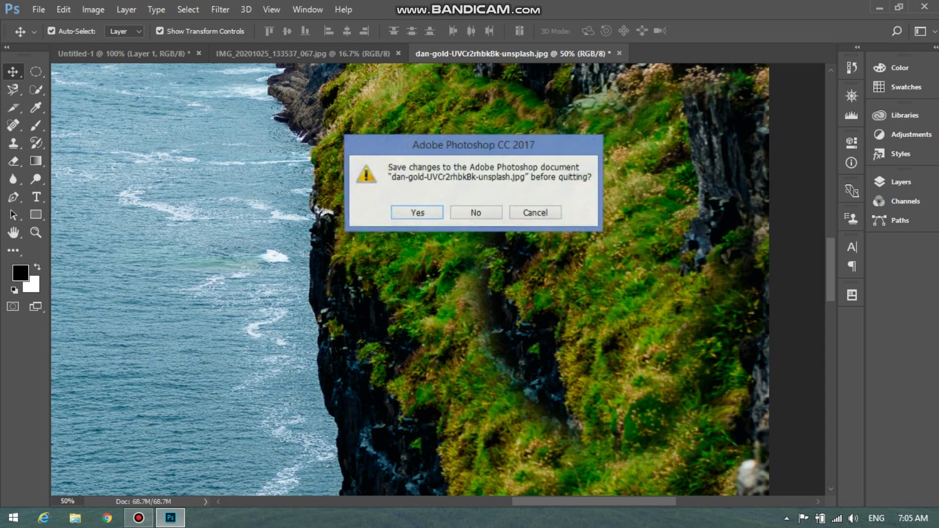
pyautogui.click(476, 212)
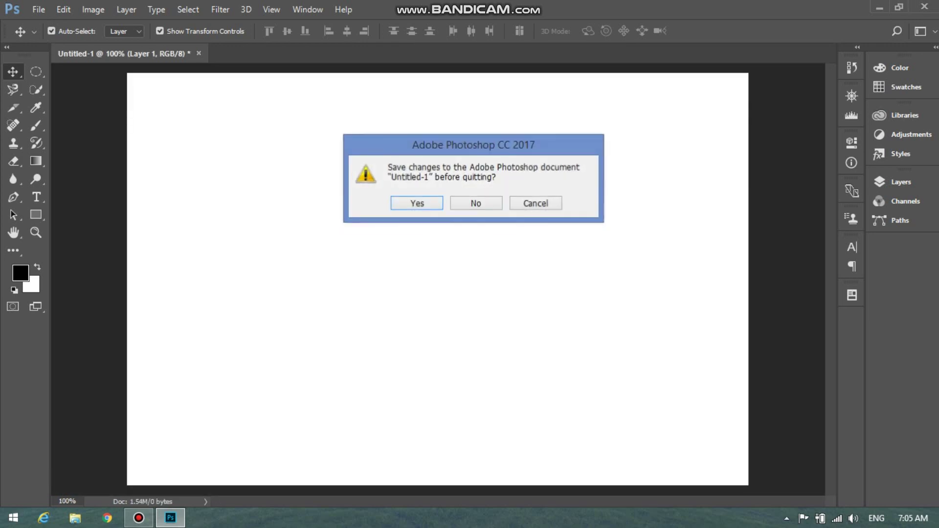
pyautogui.click(476, 205)
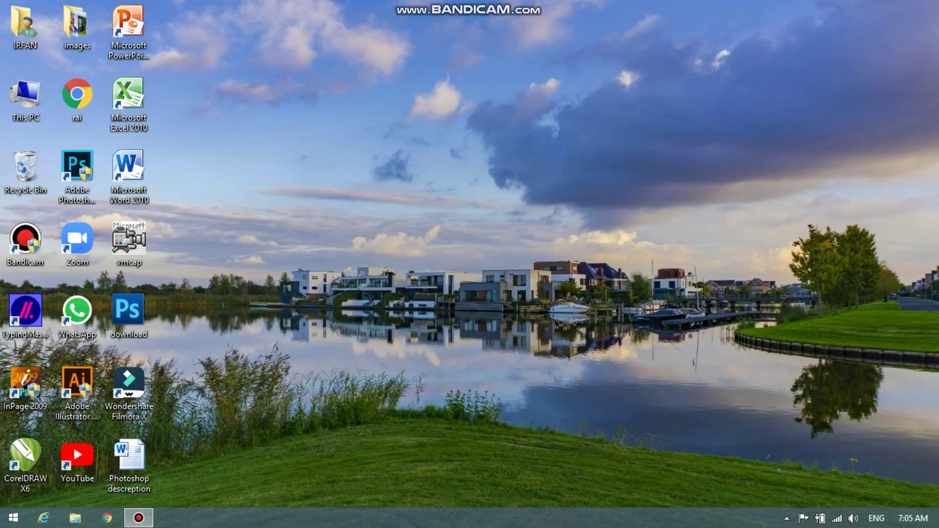
pyautogui.rightClick(446, 174)
pyautogui.click(489, 212)
pyautogui.rightClick(639, 173)
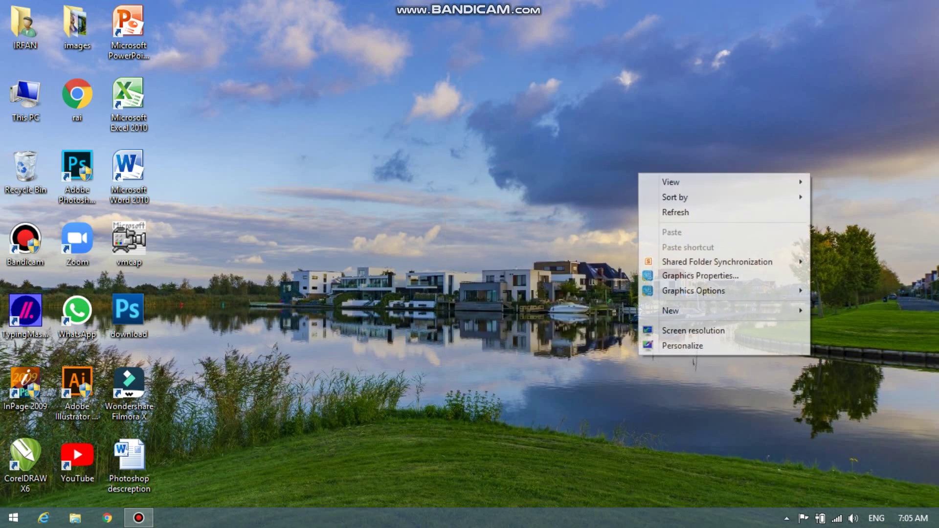
pyautogui.click(675, 212)
pyautogui.rightClick(508, 205)
pyautogui.click(538, 247)
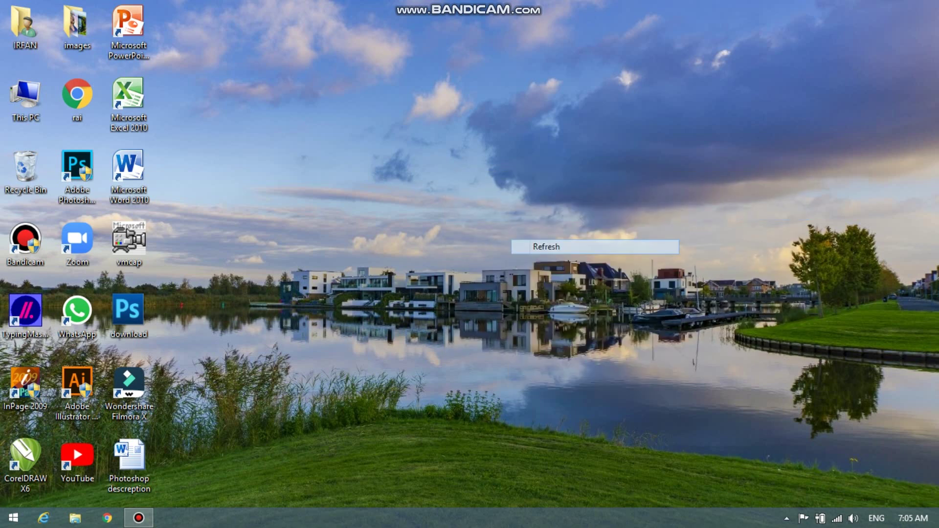
pyautogui.rightClick(497, 221)
pyautogui.click(534, 260)
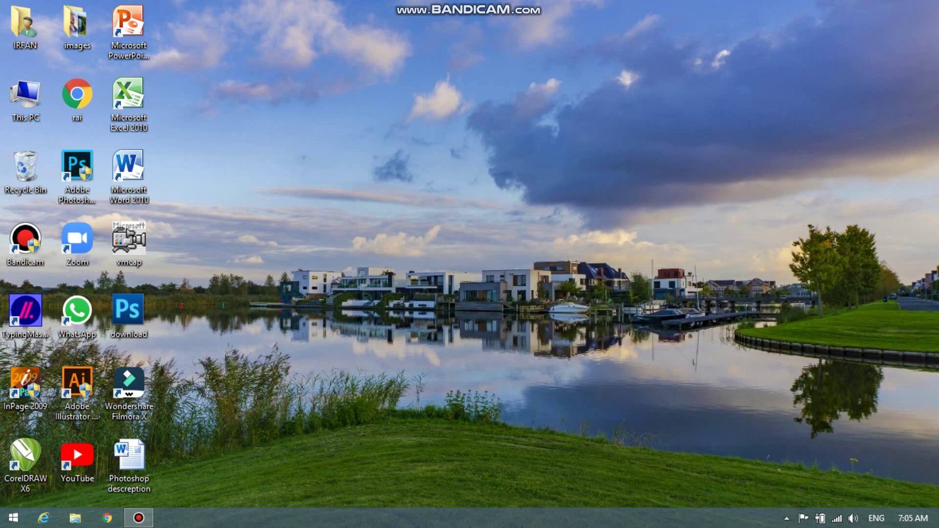
pyautogui.moveTo(139, 518)
pyautogui.click(139, 518)
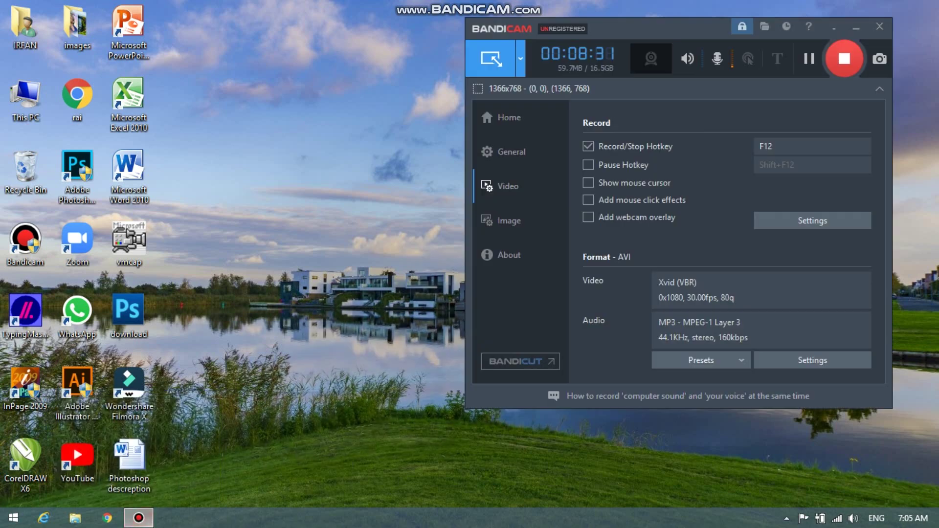